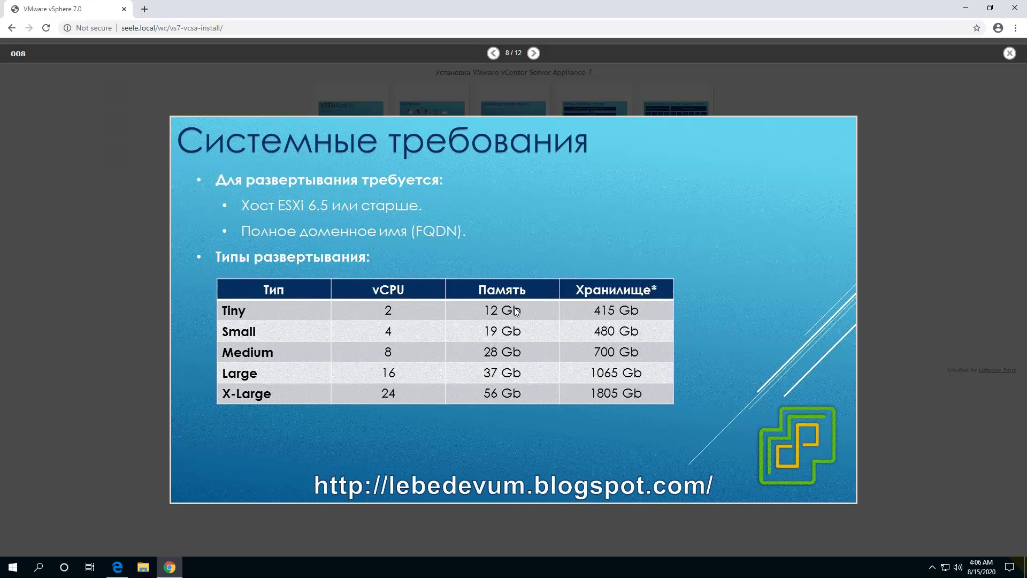
Advance the slide deck to the system requirements slide listing vCSA deployment sizes.
click(533, 53)
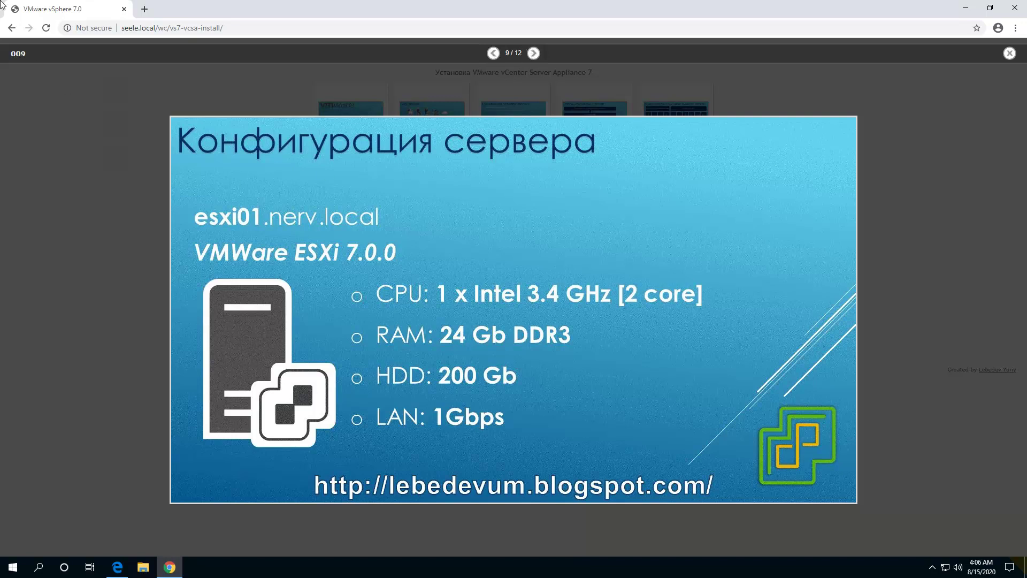
click(144, 9)
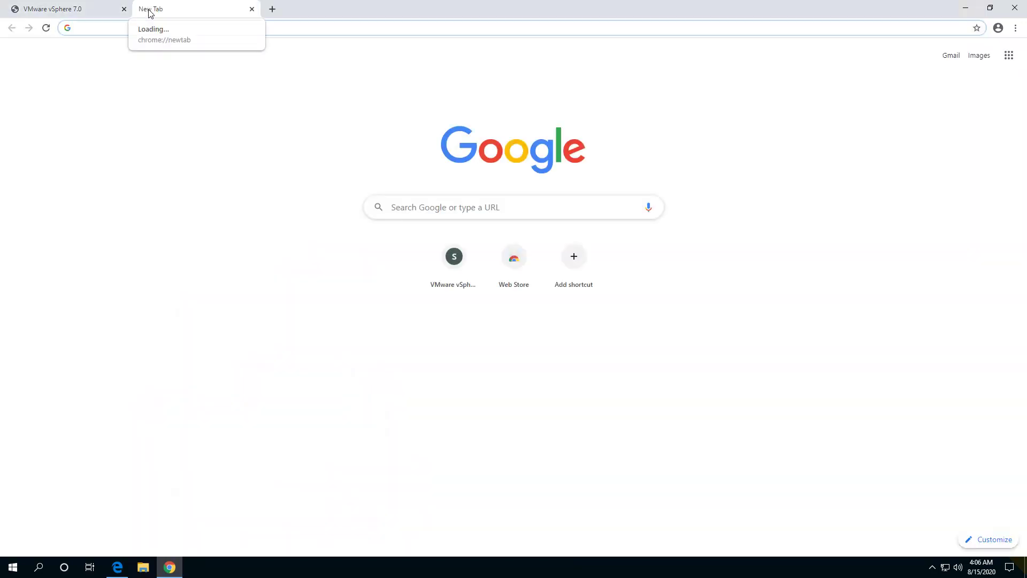
text(https://e)
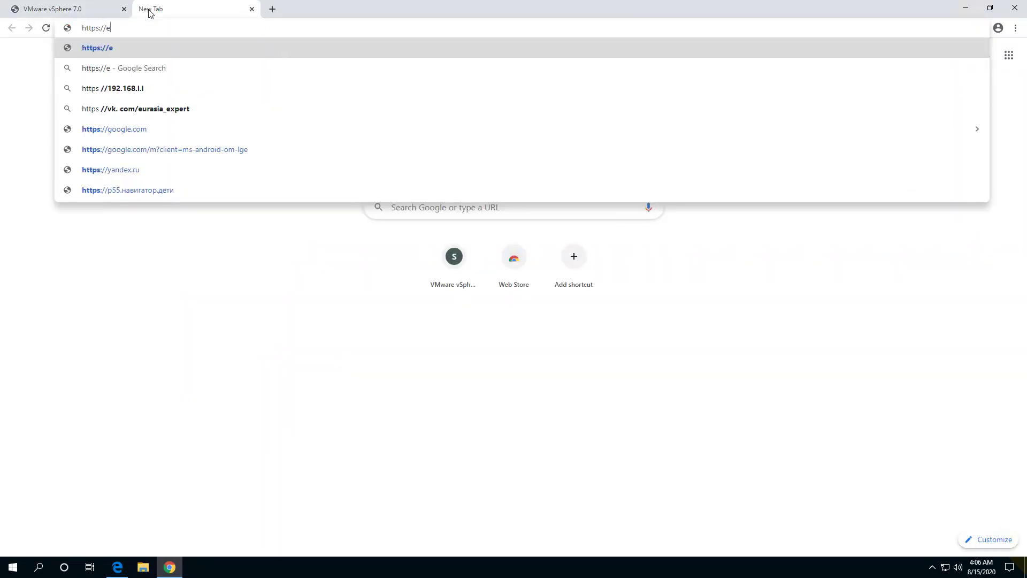
text(sxi01.seele.local)
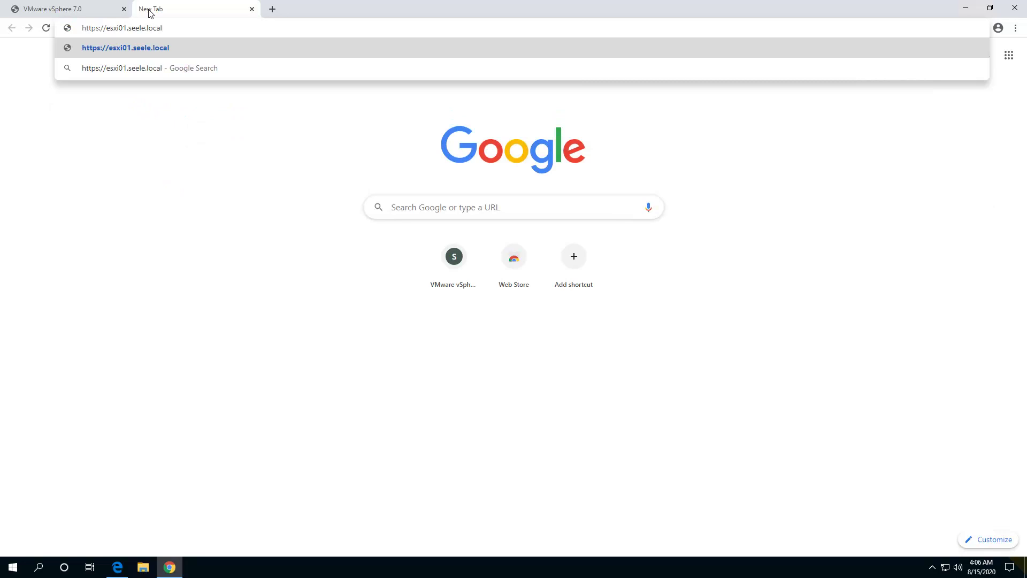
key(Return)
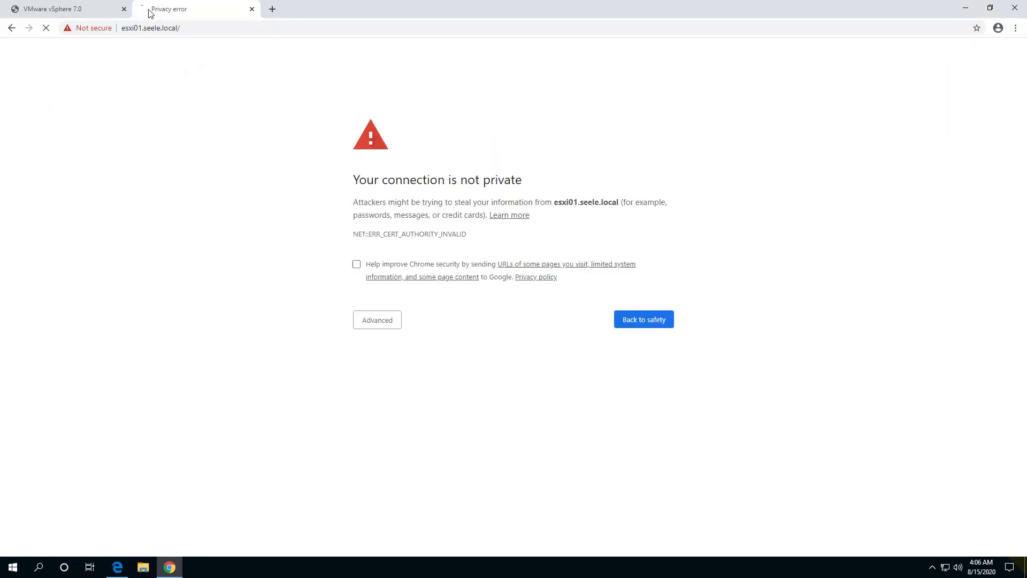
click(380, 331)
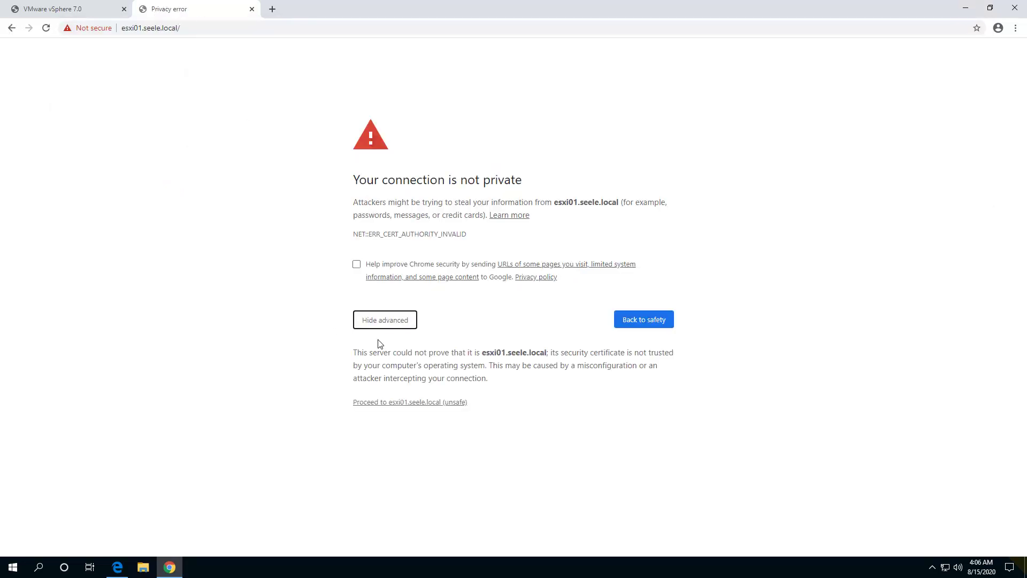
click(377, 402)
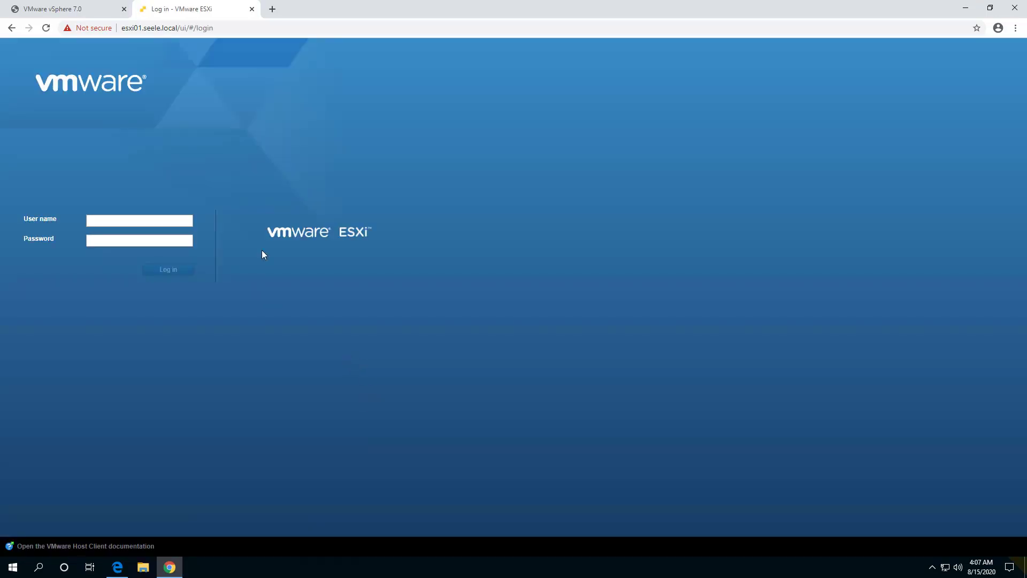
Log in to the ESXi Host Client as root with the host password.
click(115, 222)
text(root)
key(Tab)
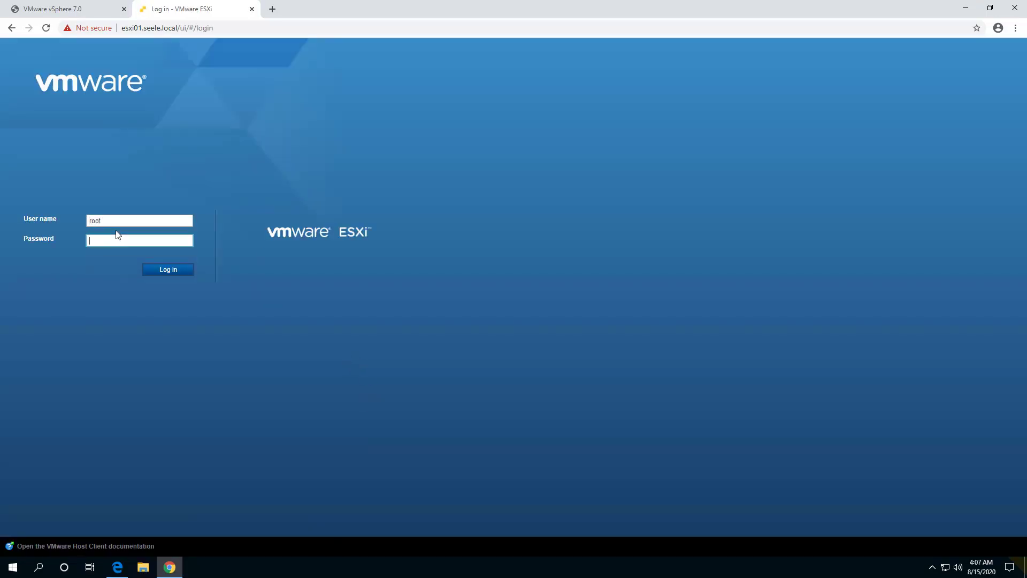
text(••••••••••)
key(Return)
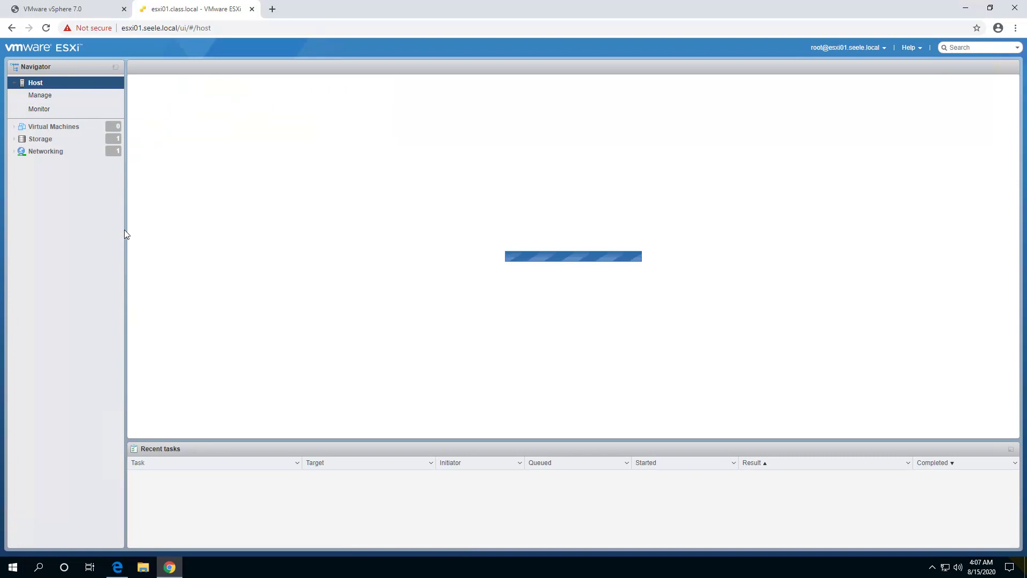
Highlight the evaluation-mode licence notice, CPU and memory, and virtual flash details.
drag(231, 194, 310, 193)
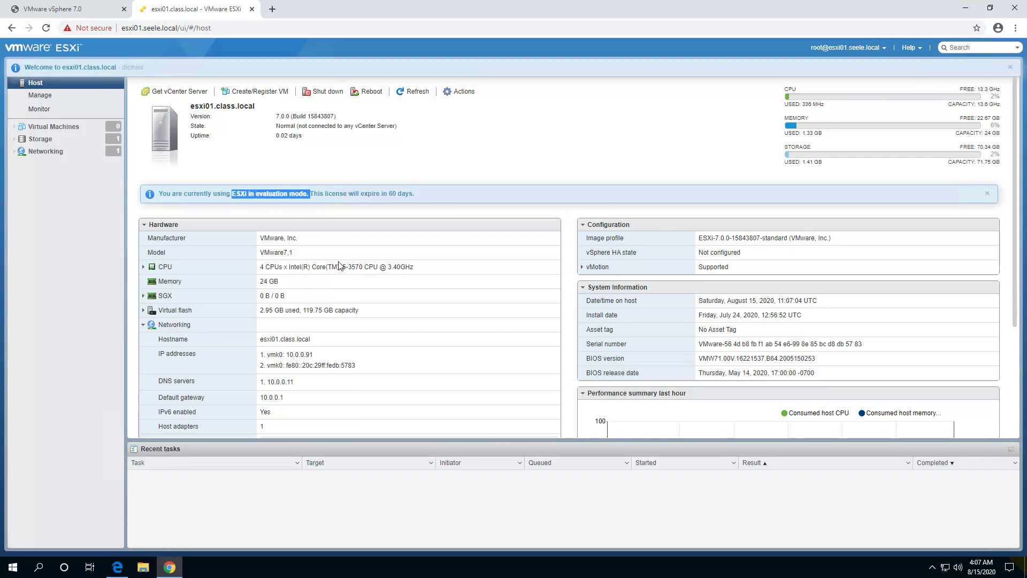
drag(264, 266, 332, 289)
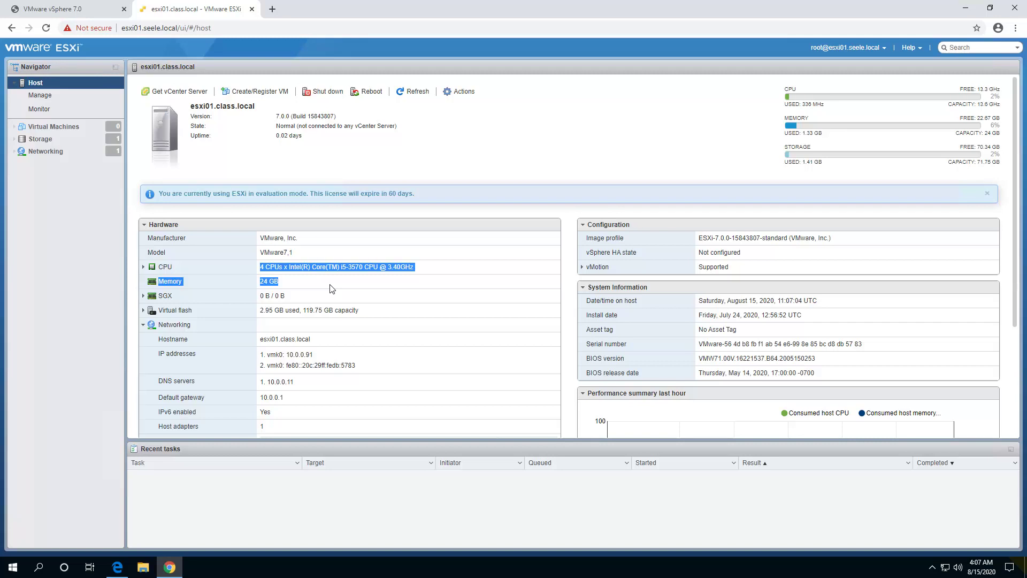
drag(364, 314, 367, 327)
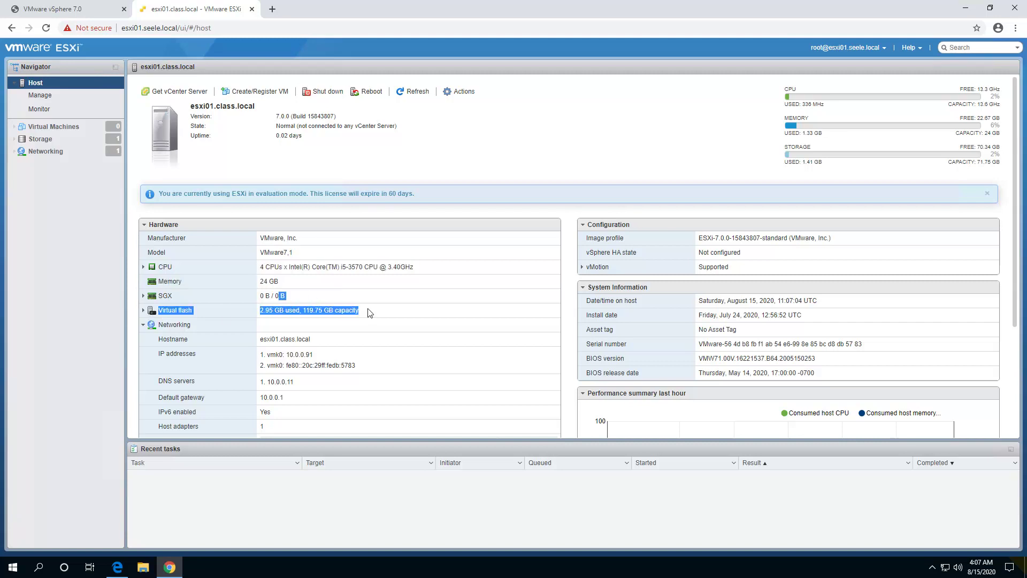
click(369, 313)
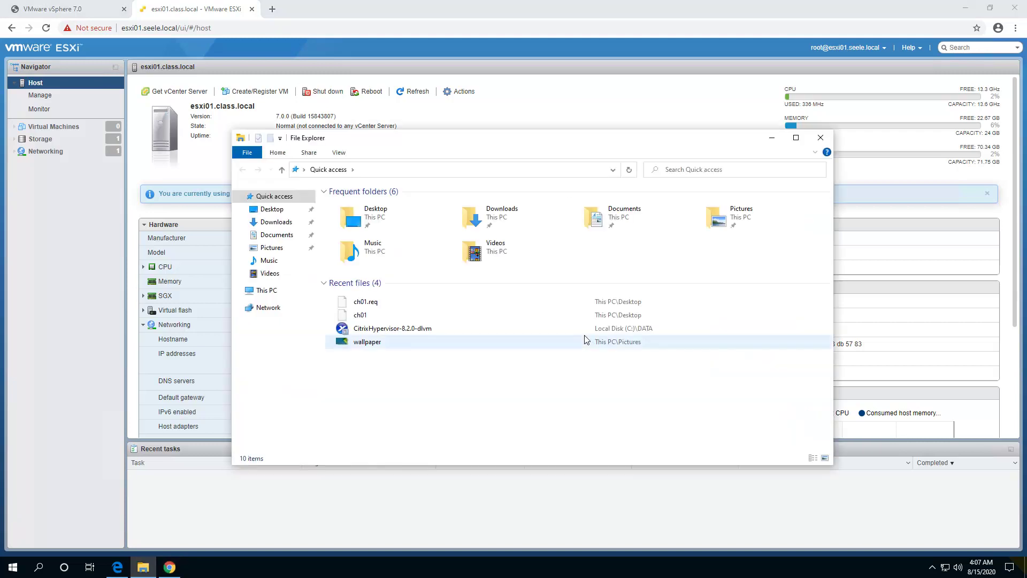
Launch the installer from DVD Drive (D:) VMware VCSA > vcsa-ui-installer > win32.
click(264, 290)
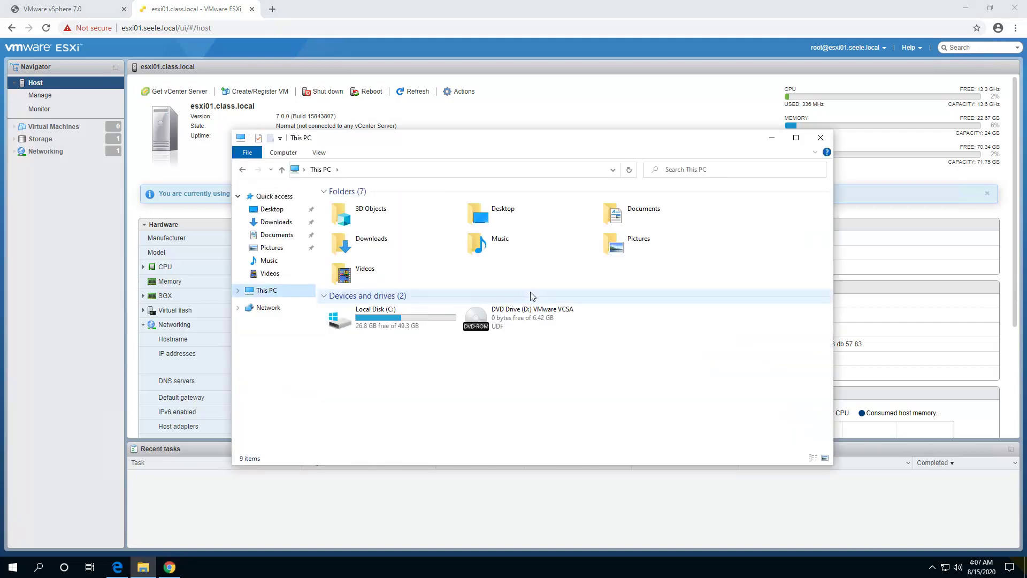
double_click(527, 325)
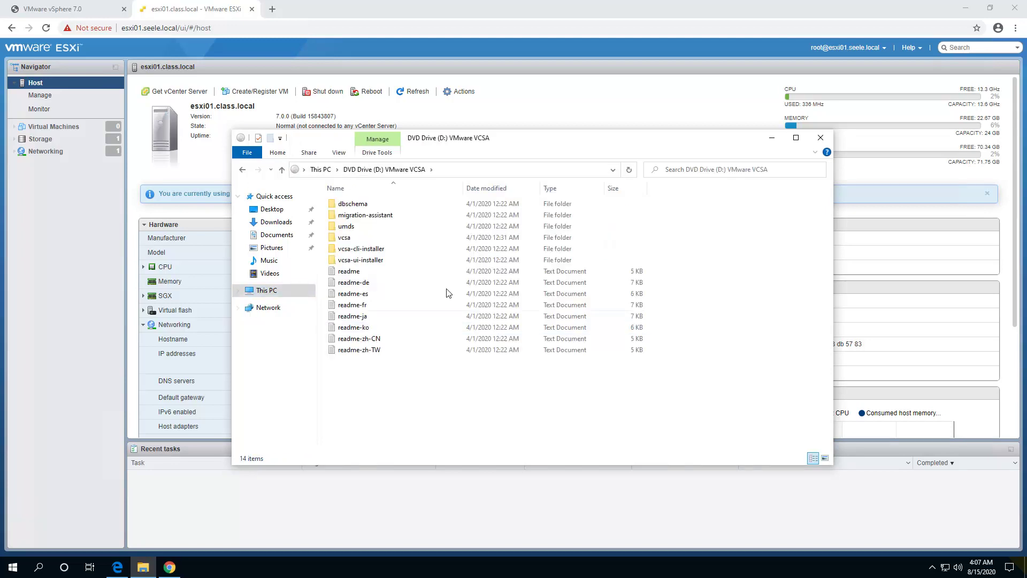
double_click(368, 260)
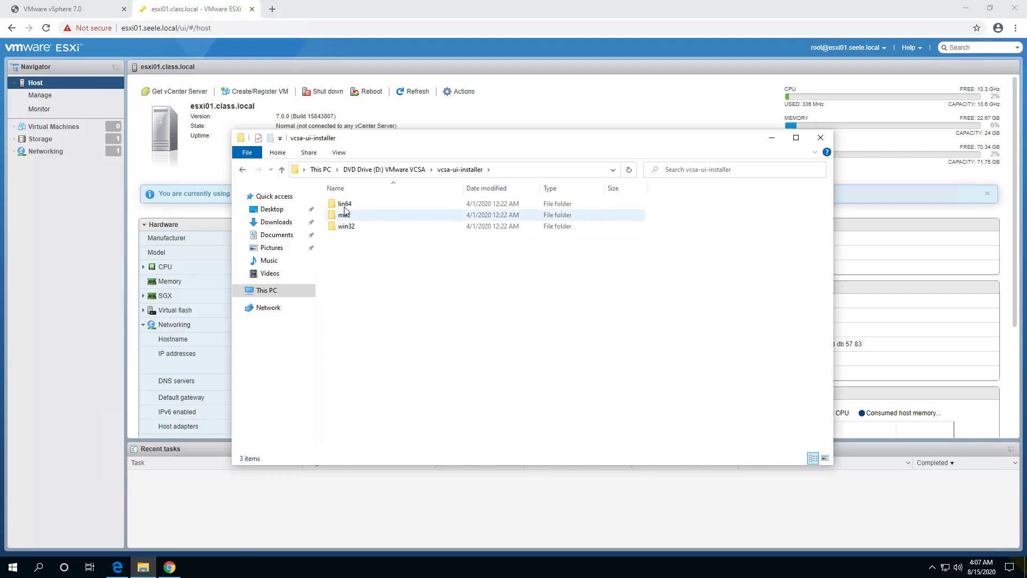
double_click(348, 227)
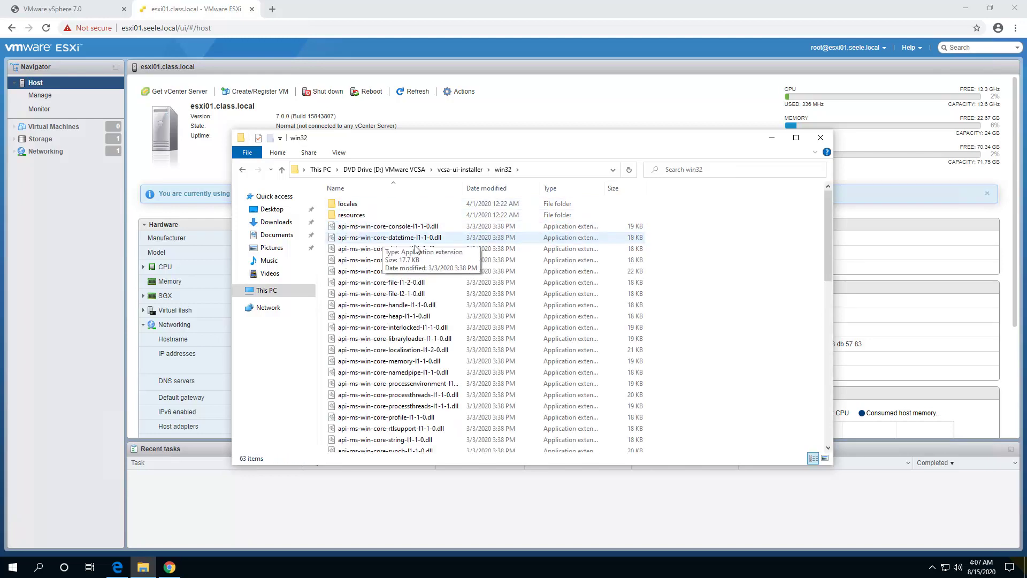
scroll(374, 284, down, 14)
double_click(348, 323)
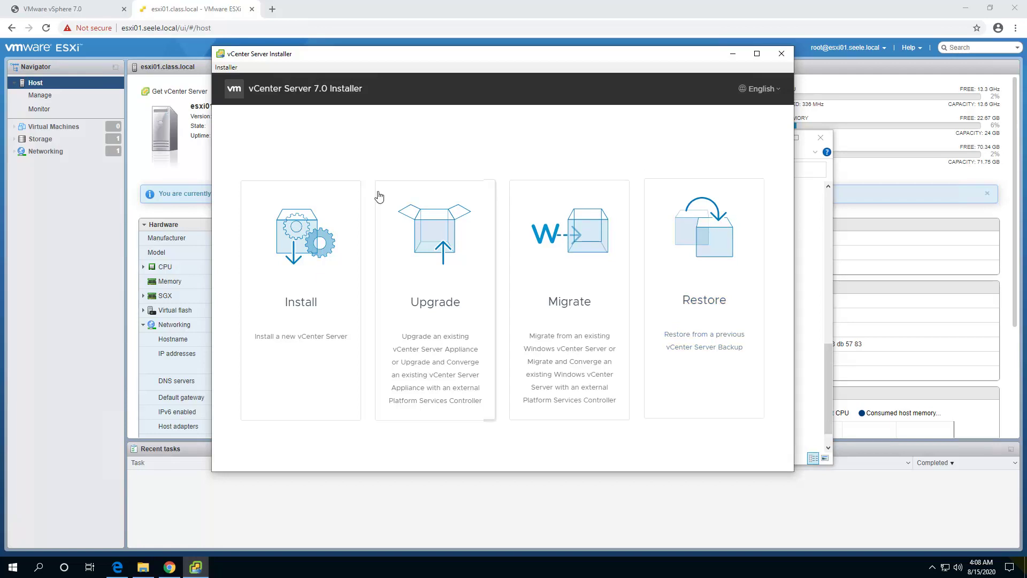
Begin a new vCenter Server install and accept the licence terms.
click(297, 227)
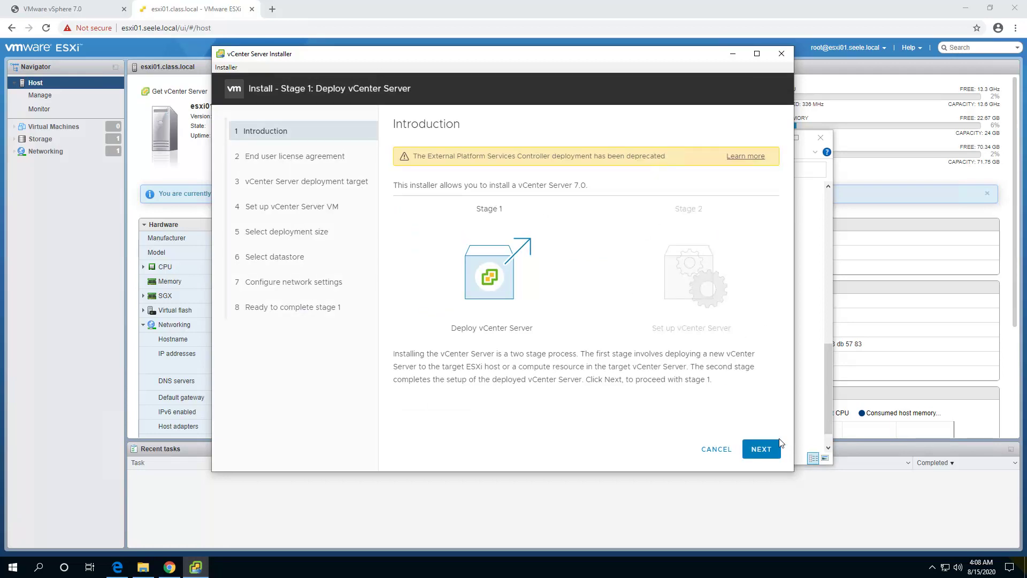
click(757, 450)
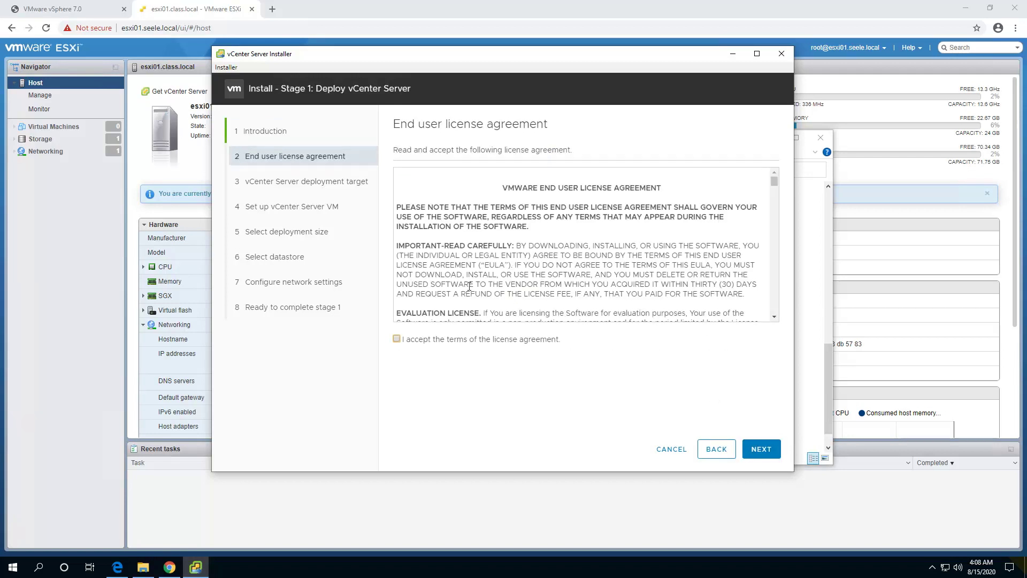
click(396, 340)
click(756, 448)
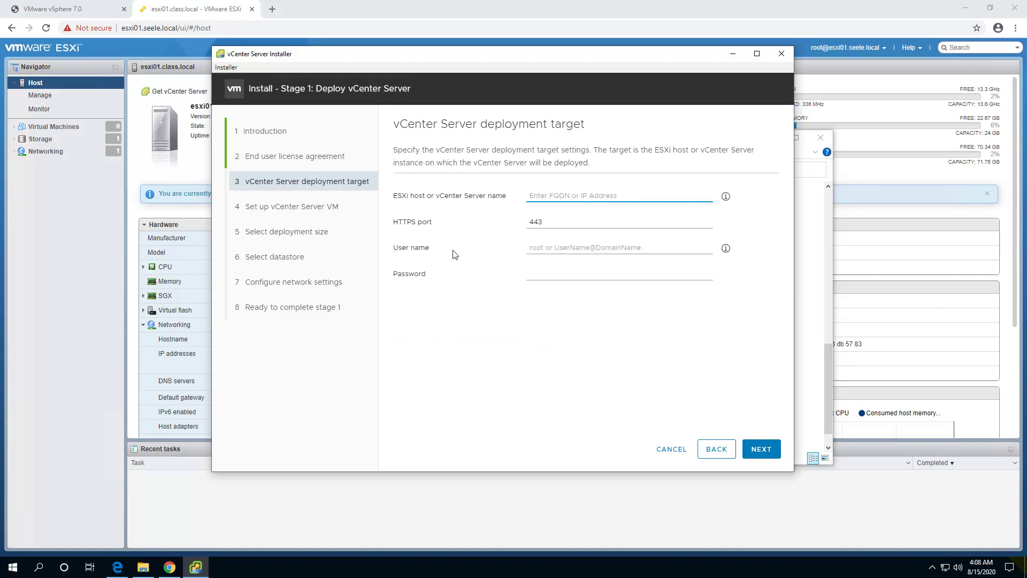
Target ESXi host esxi01.seele.local with user root and its password, correcting the host-name typo.
click(551, 196)
text(esx01.seele.local)
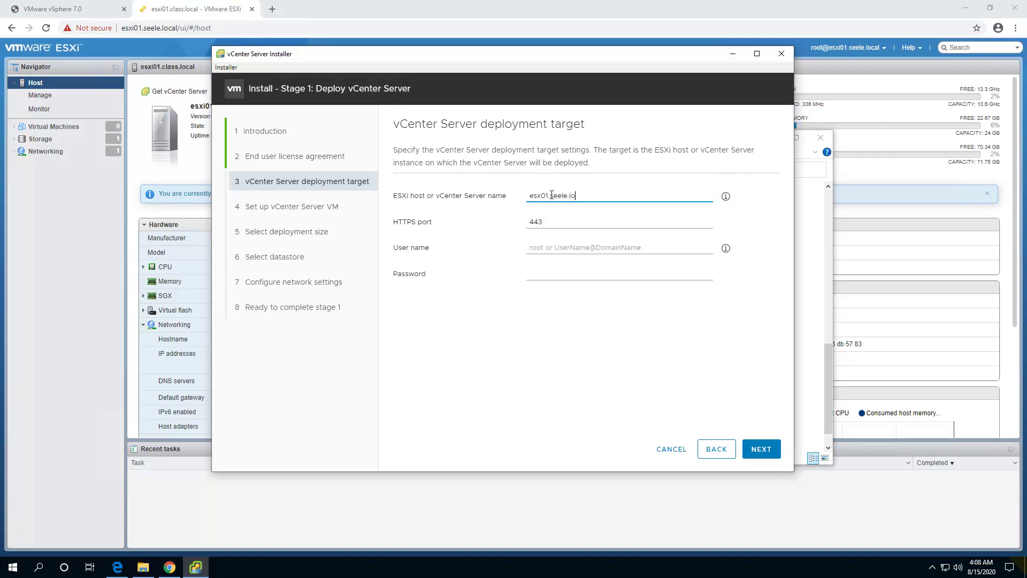
click(545, 220)
click(550, 247)
text(root)
key(Tab)
text(VMware123!)
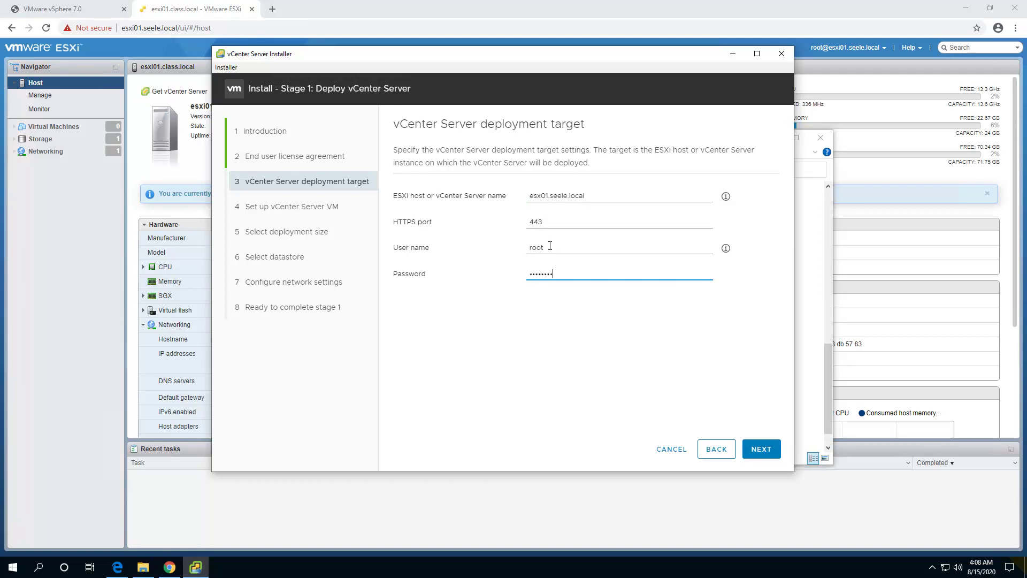
click(761, 449)
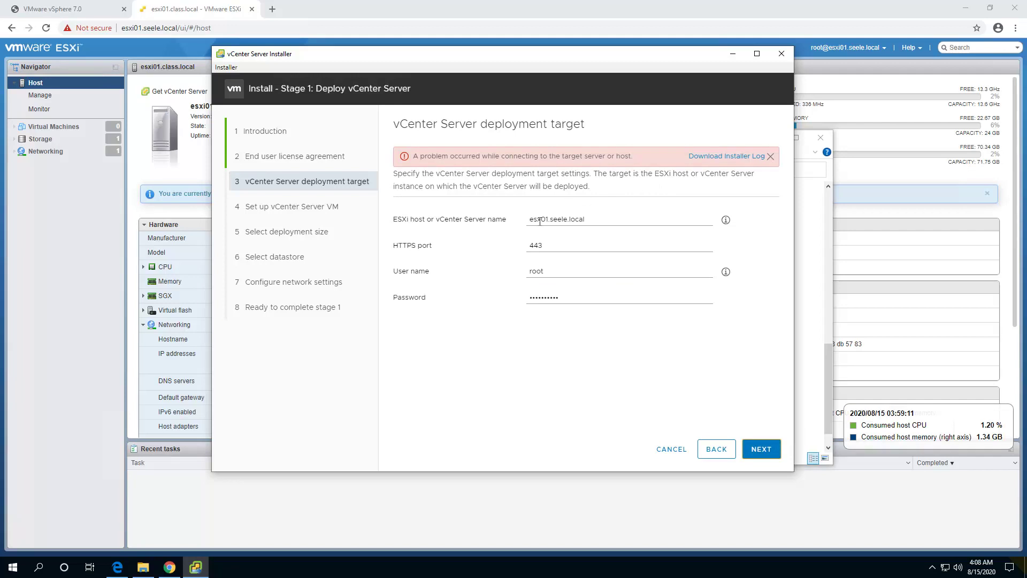
click(542, 219)
text(i)
click(761, 449)
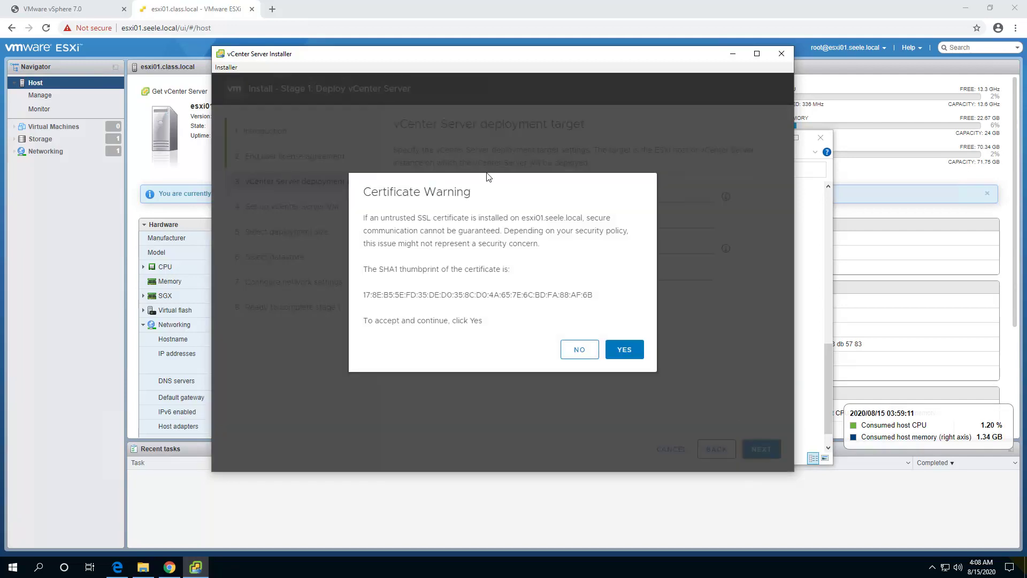
Accept the host certificate, name the appliance VM vcsa01, and set and confirm its root password.
click(629, 348)
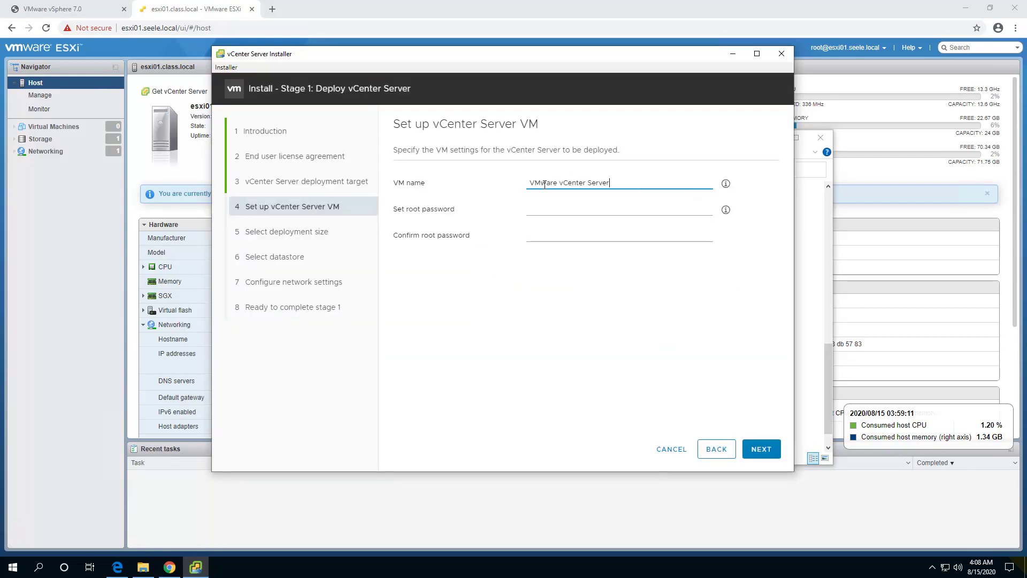
triple_click(601, 184)
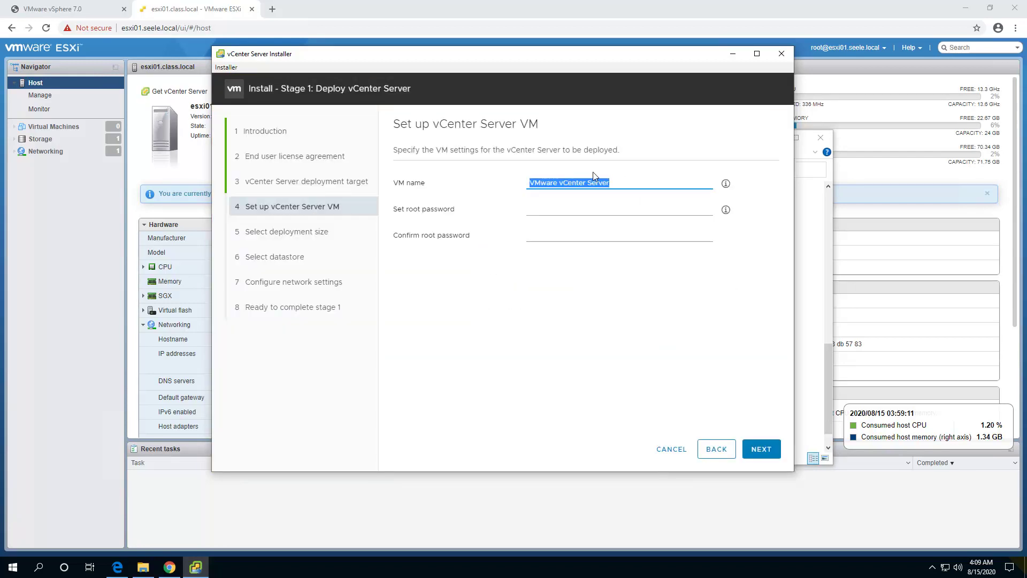
text(vcsa01)
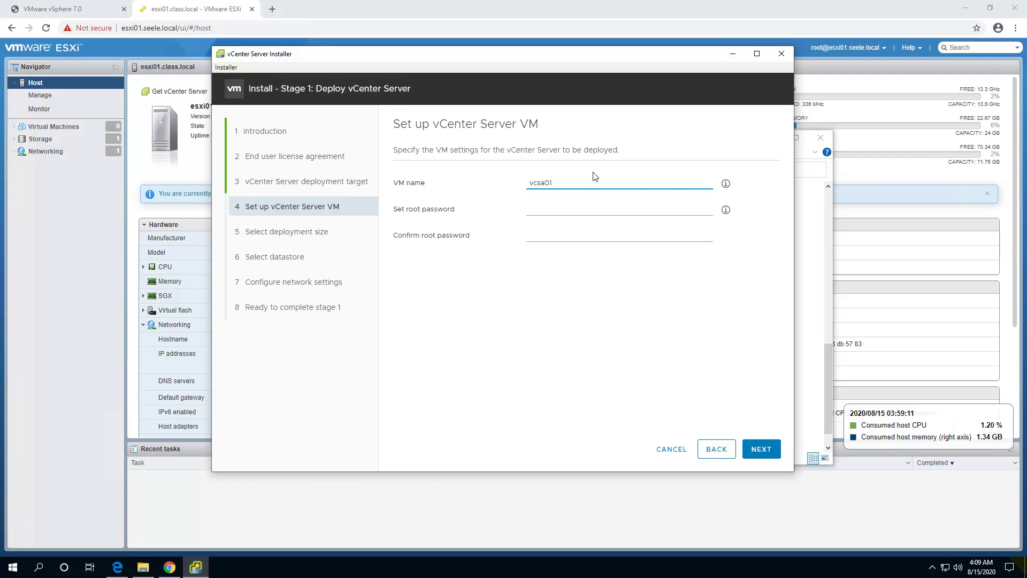
click(556, 210)
text(VMware123!)
key(Tab)
text(VMware12)
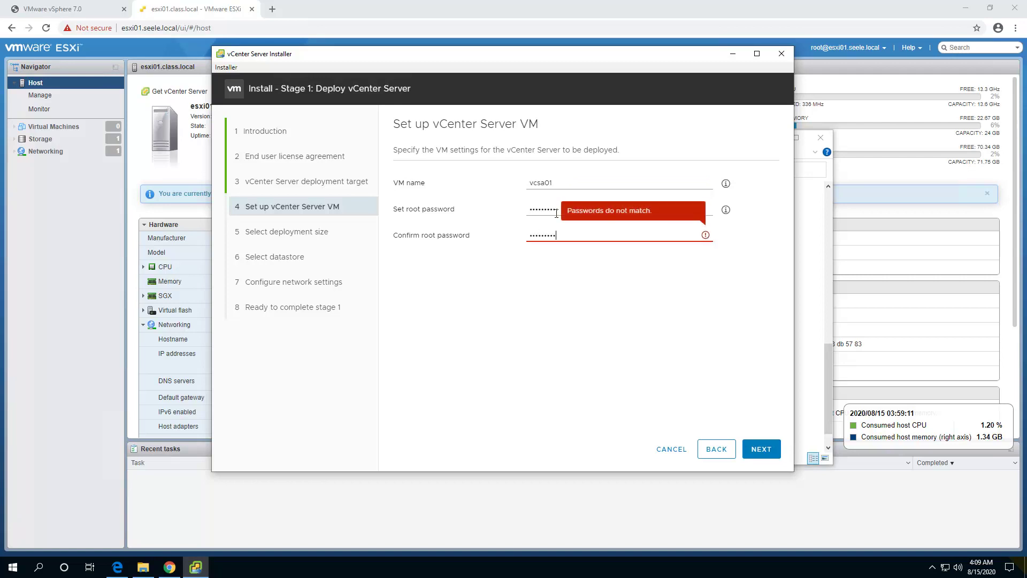
text(3!)
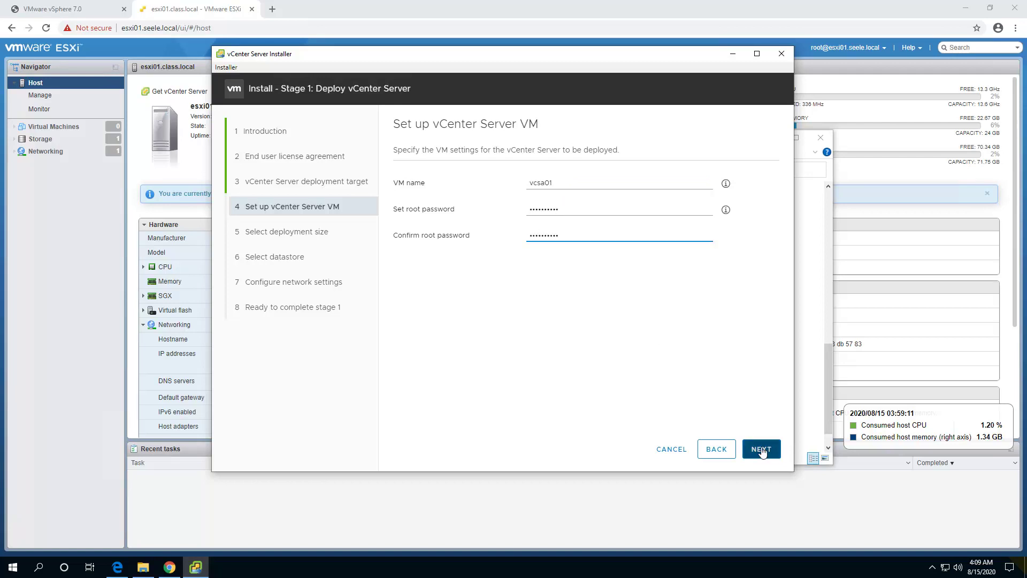
click(760, 448)
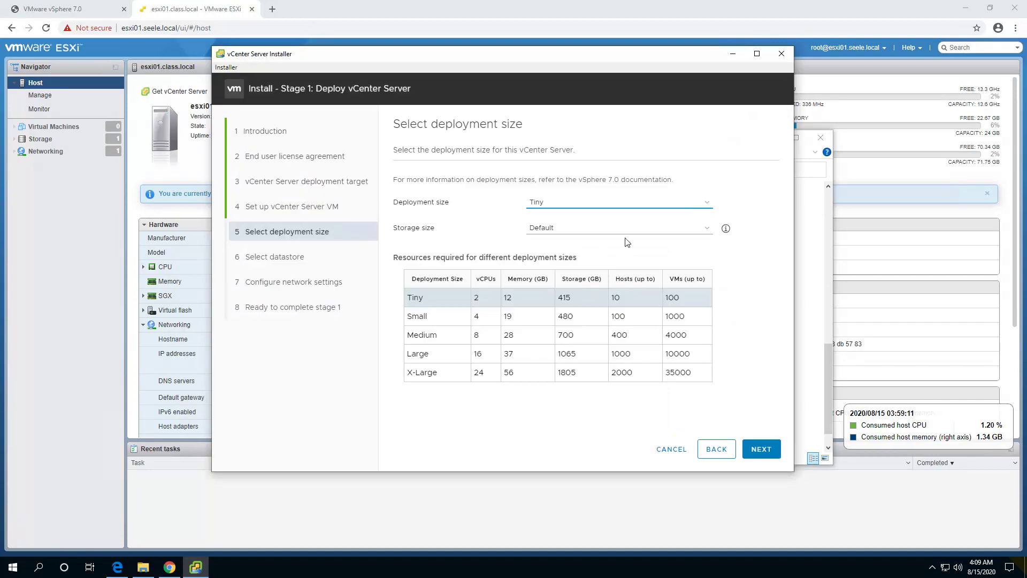
Keep the Tiny deployment size and Default storage size.
click(545, 203)
click(545, 205)
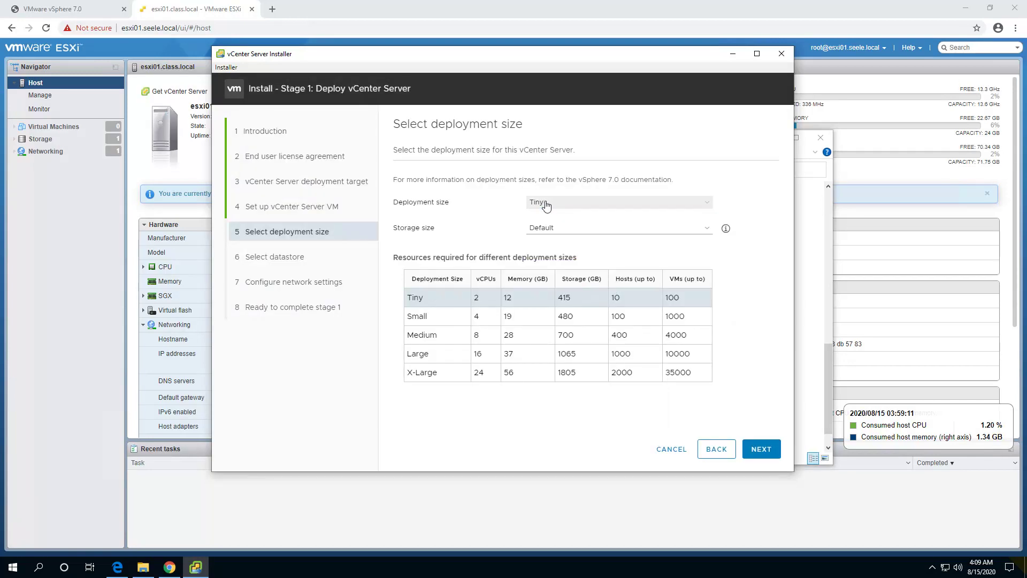
click(556, 232)
click(556, 232)
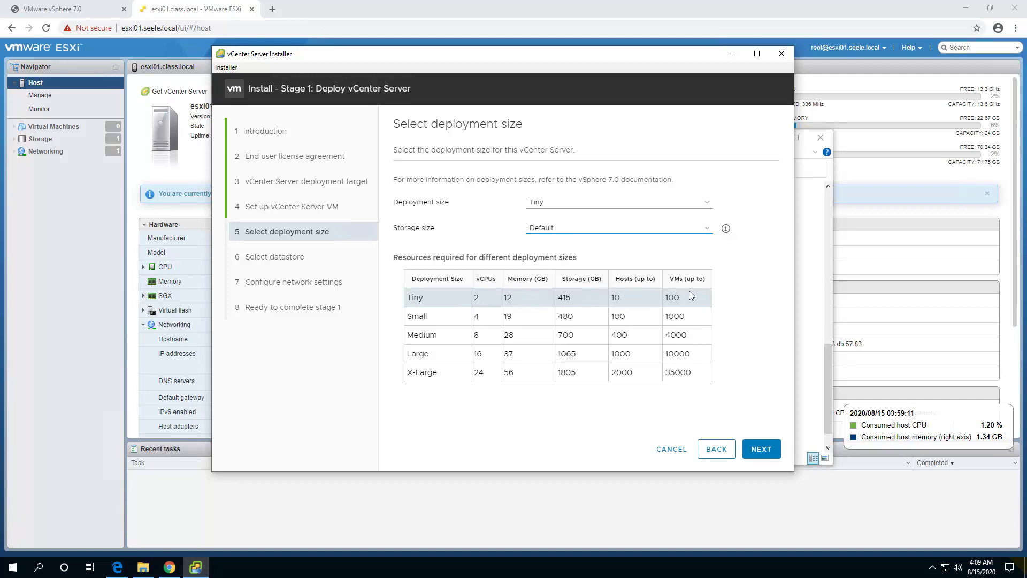
click(772, 452)
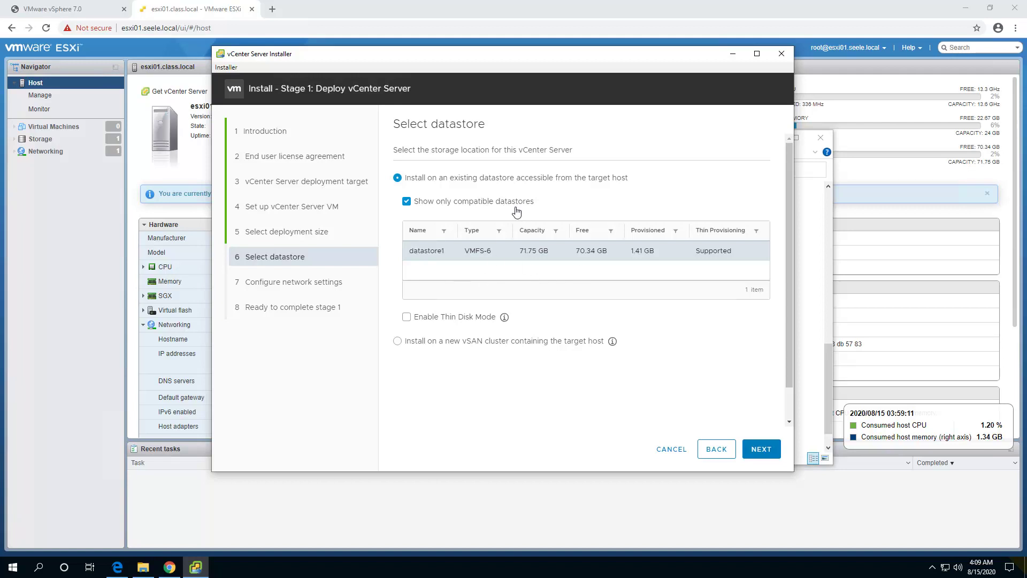
Enable thin disk mode on datastore1 and continue.
click(404, 318)
click(760, 452)
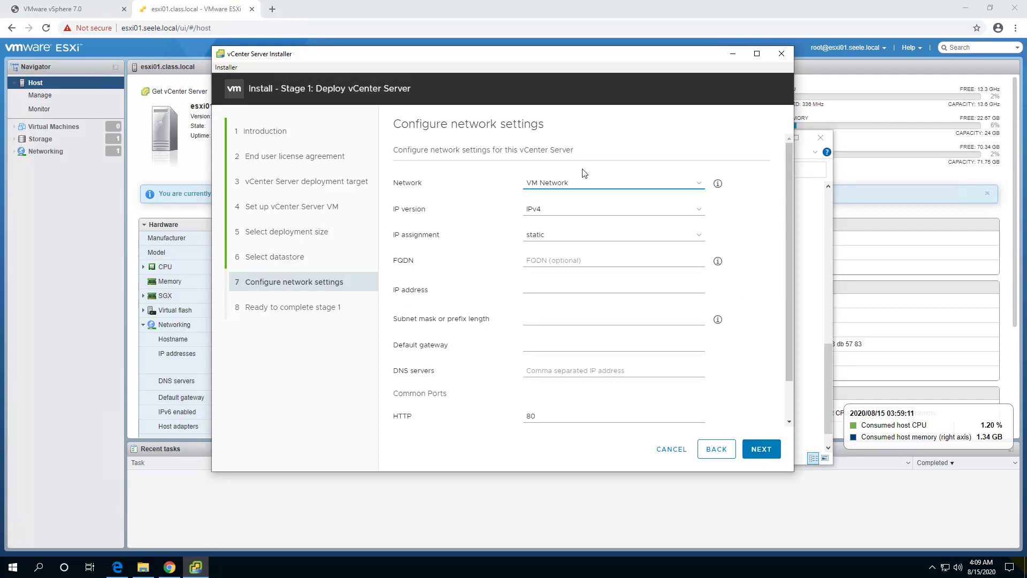
Keep static IPv4 assignment and enter FQDN vcsa01.seele.local and IP address 10.0.0.94.
click(553, 235)
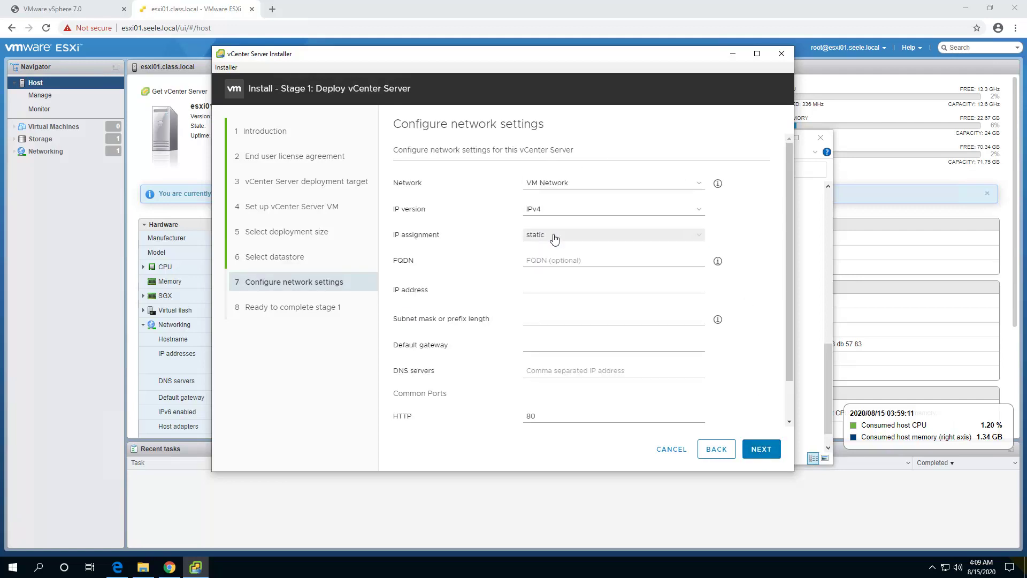
click(553, 246)
click(552, 265)
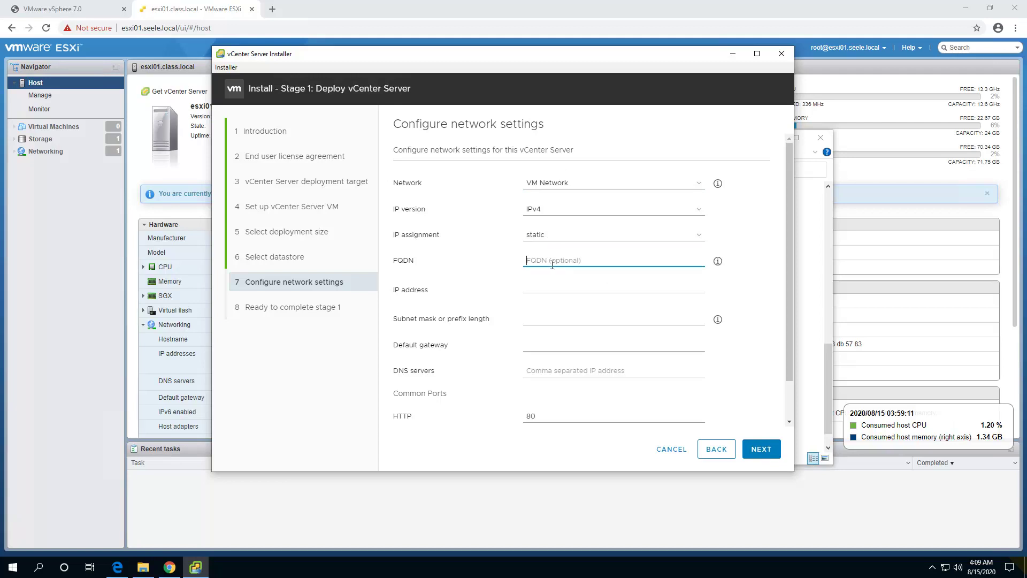
text(vcsa01)
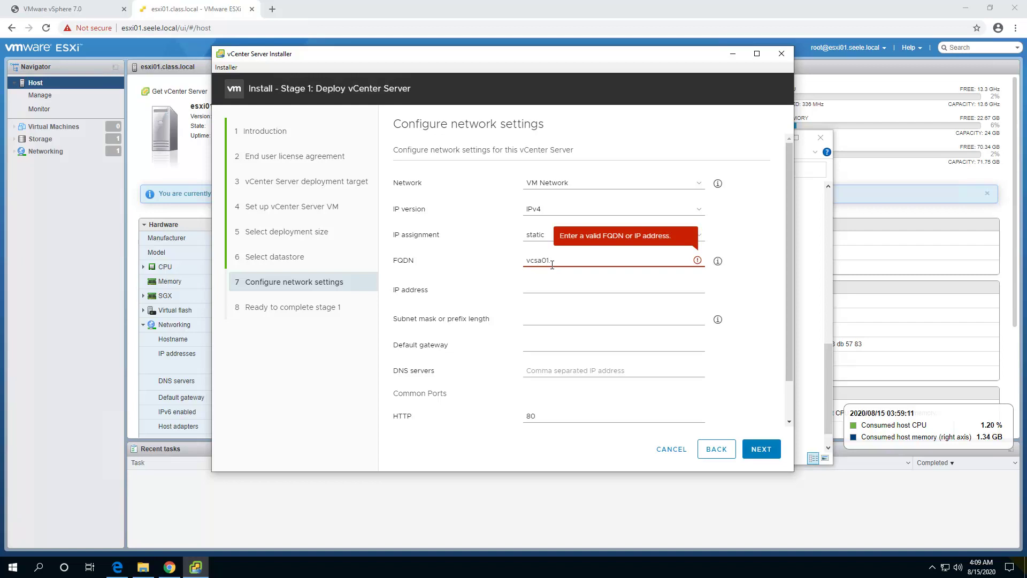
text(.seele.local)
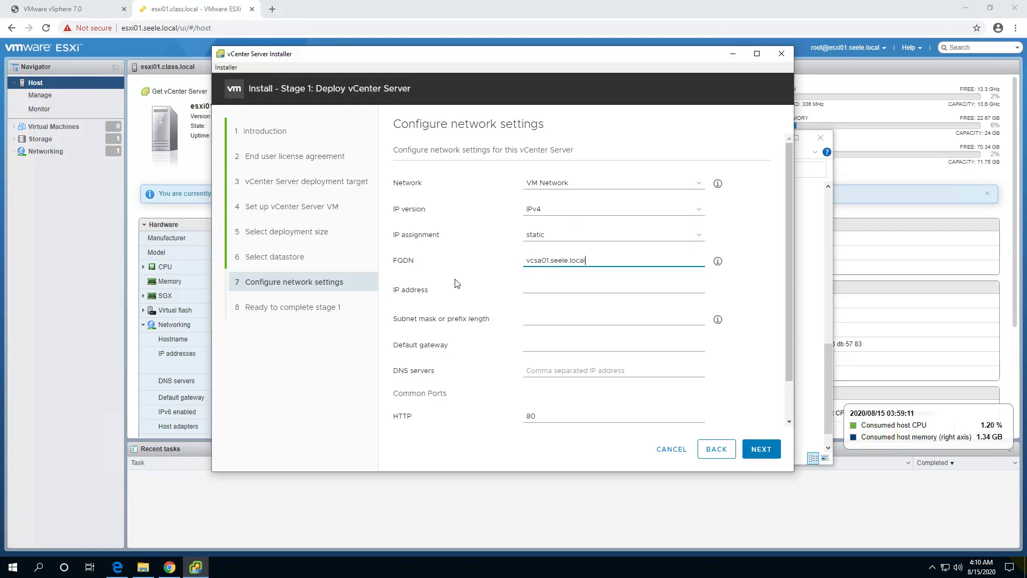
click(538, 292)
text(10.0.0.94)
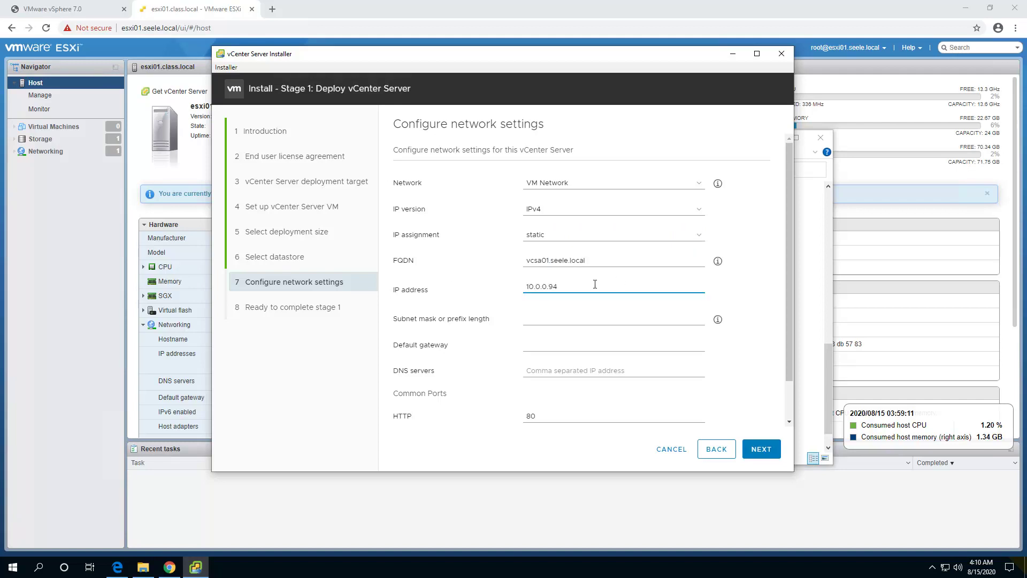
Set subnet prefix 24, default gateway 10.0.0.1 and DNS server 10.0.0.11.
click(554, 316)
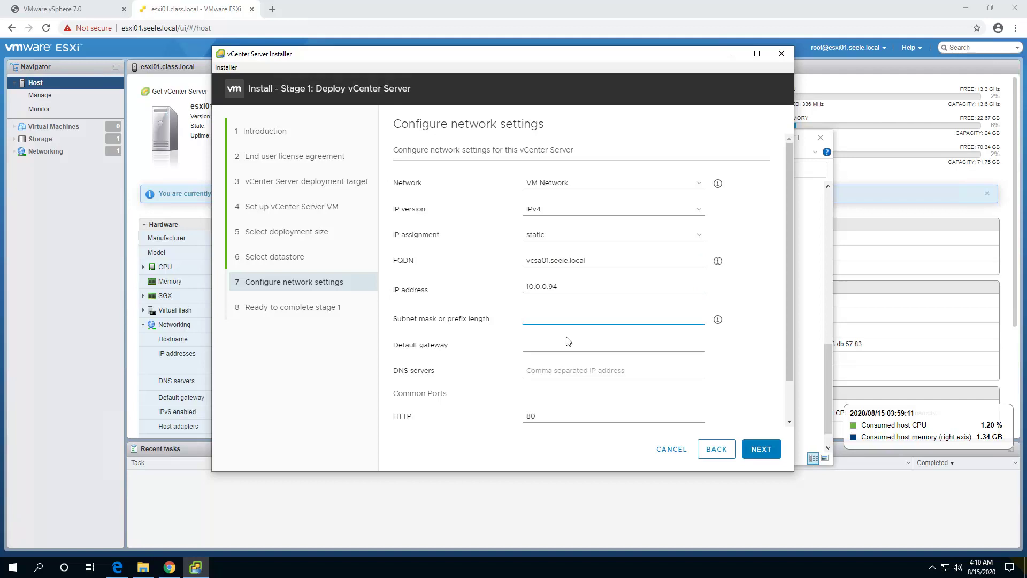
text(24)
click(553, 348)
text(10)
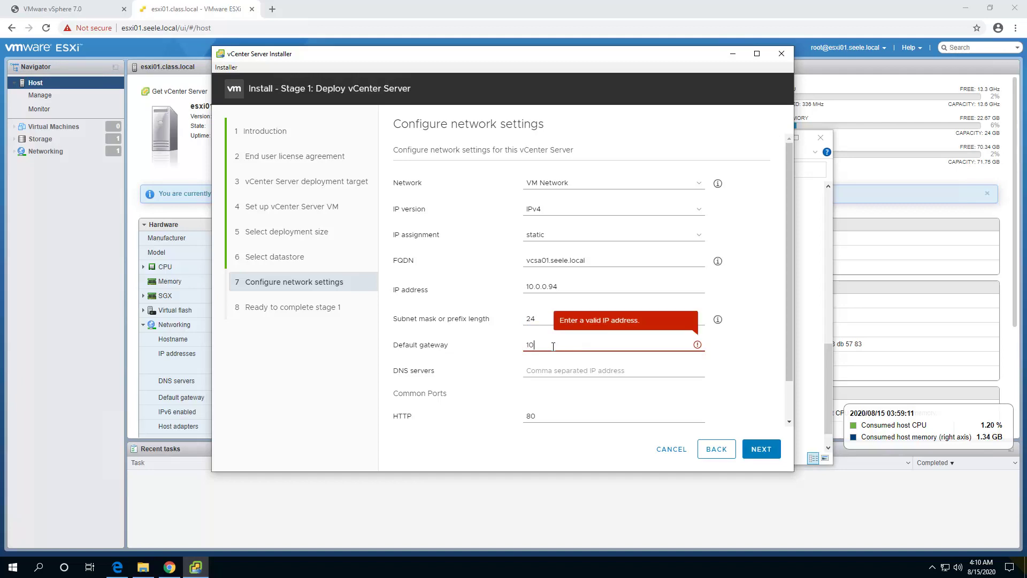
text(.0.0.1)
click(556, 371)
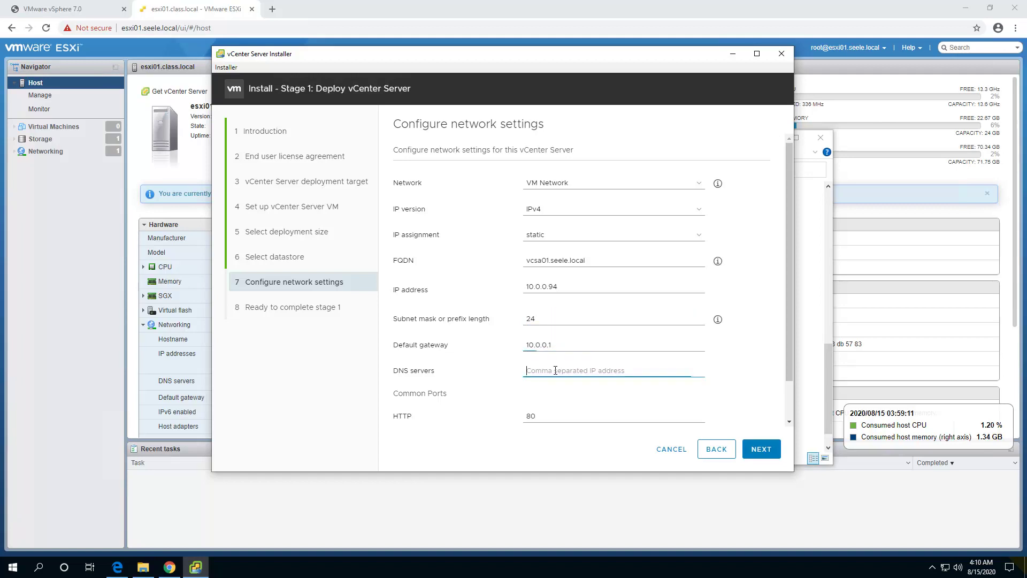
text(10.0.0.11)
drag(788, 322, 787, 377)
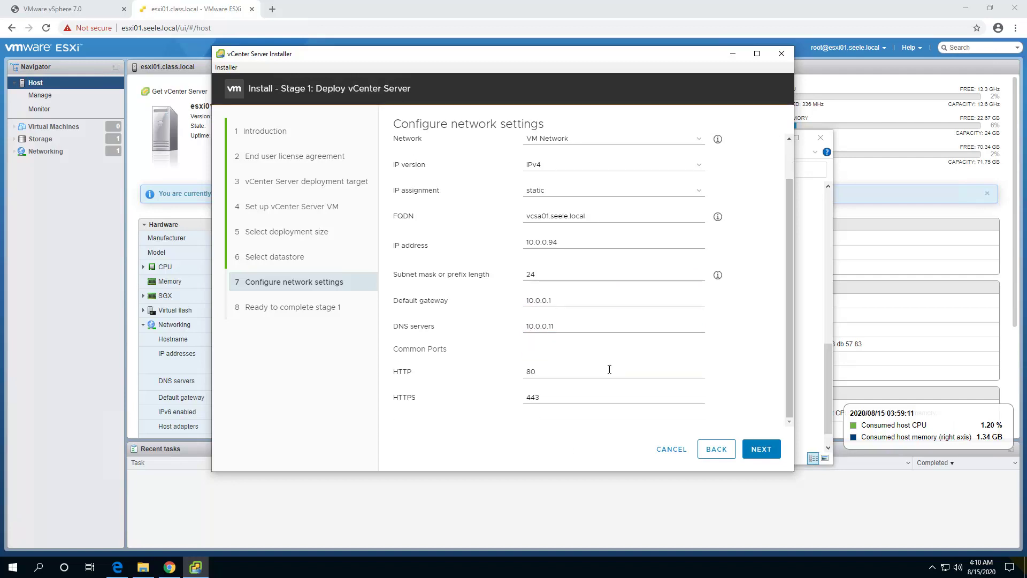
Review the Ready to complete stage 1 summary and finish to deploy the appliance.
click(762, 449)
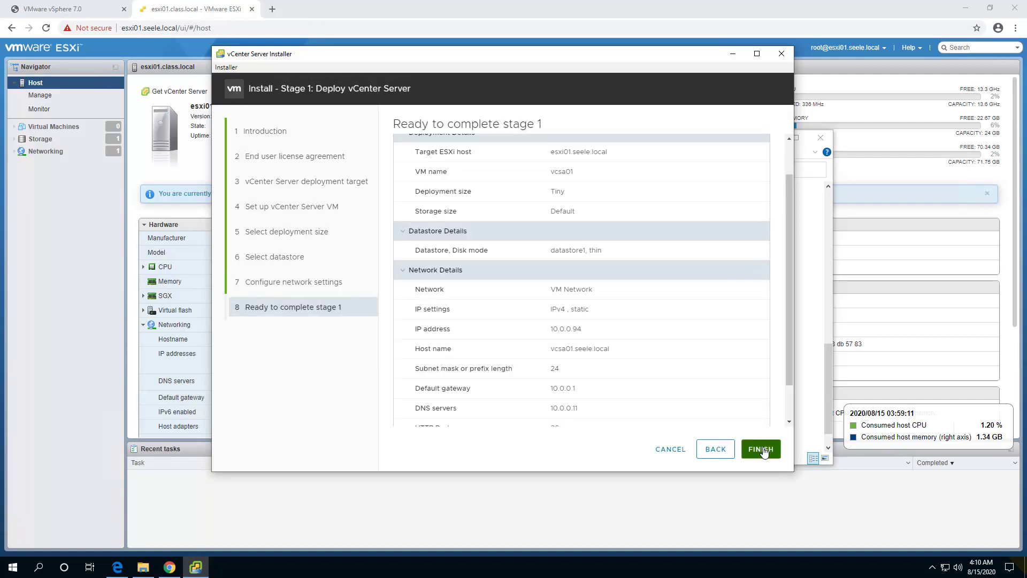
drag(787, 237, 794, 287)
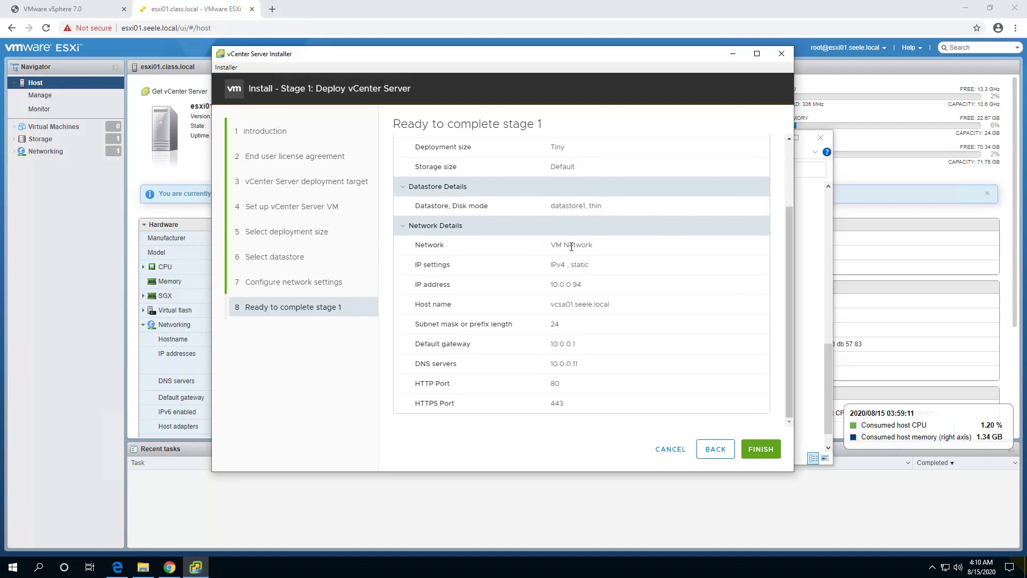
click(761, 453)
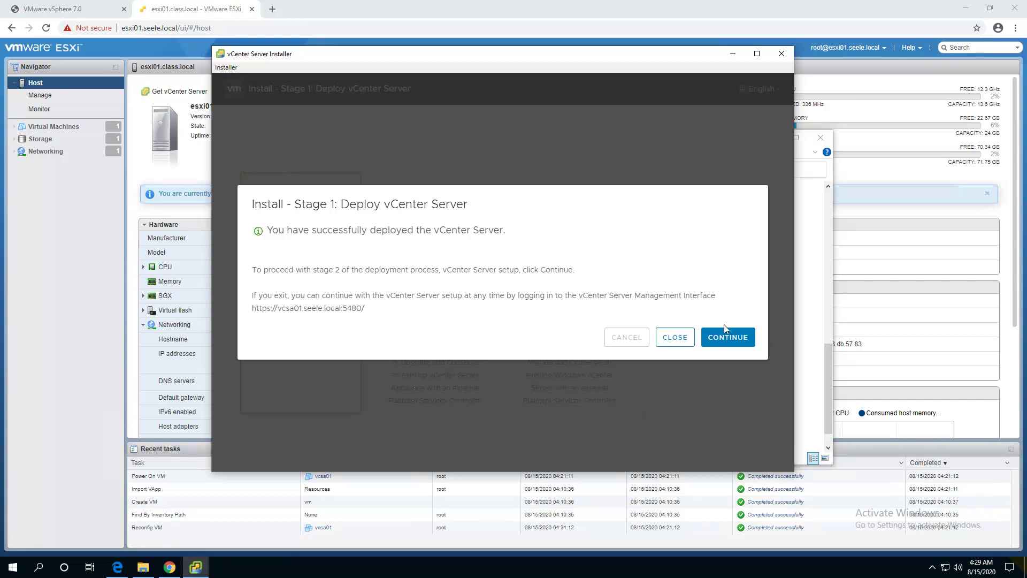
Continue from the stage 1 success dialog past the stage 2 introduction.
click(737, 344)
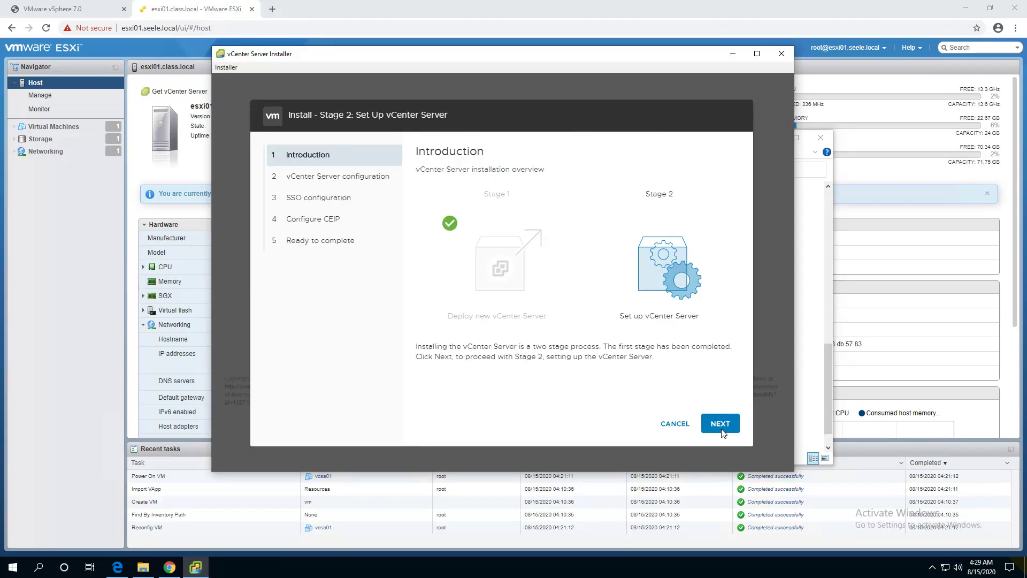
click(720, 423)
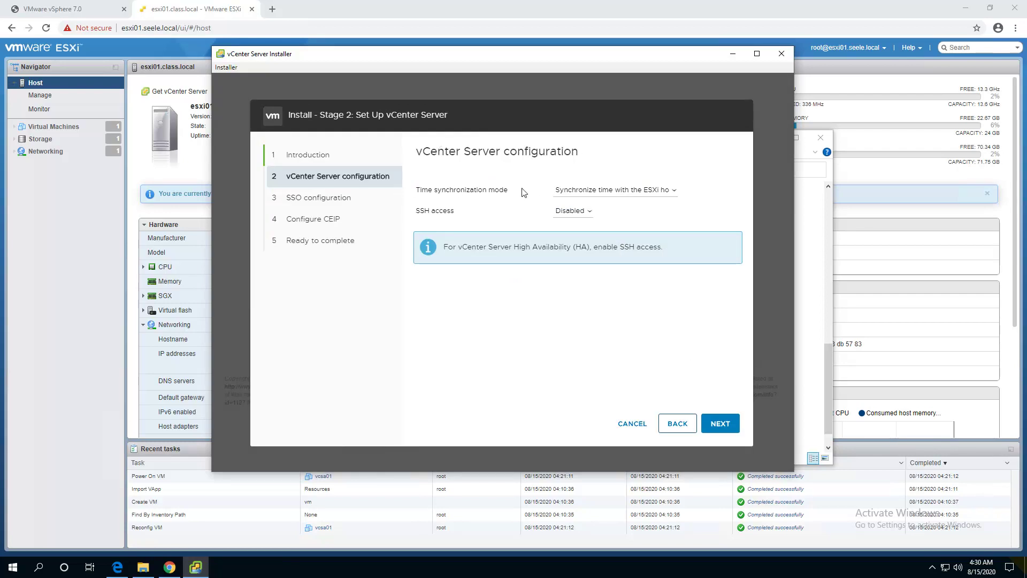
Synchronize the appliance time with NTP server 10.0.0.11 and continue.
click(587, 191)
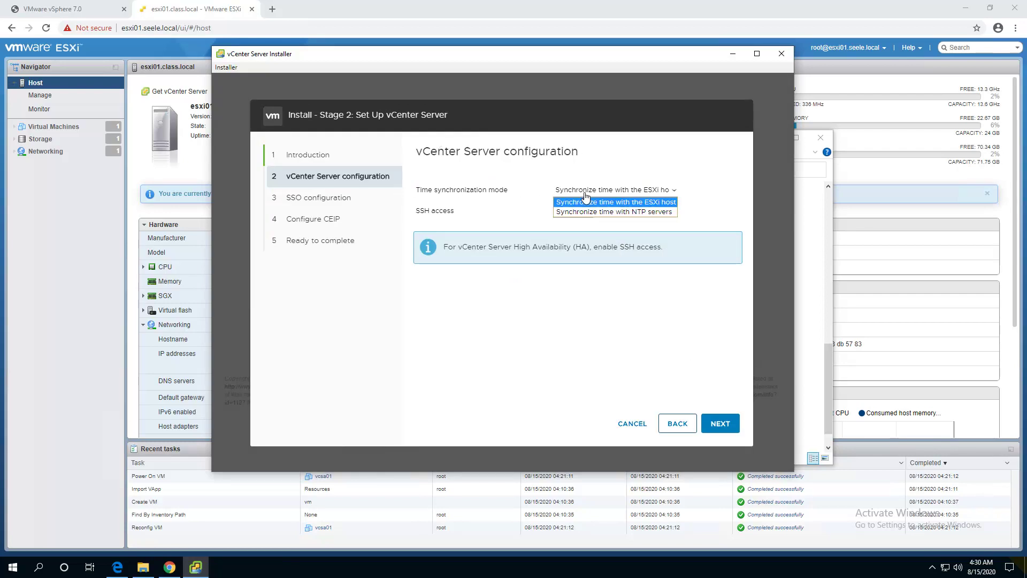
click(611, 213)
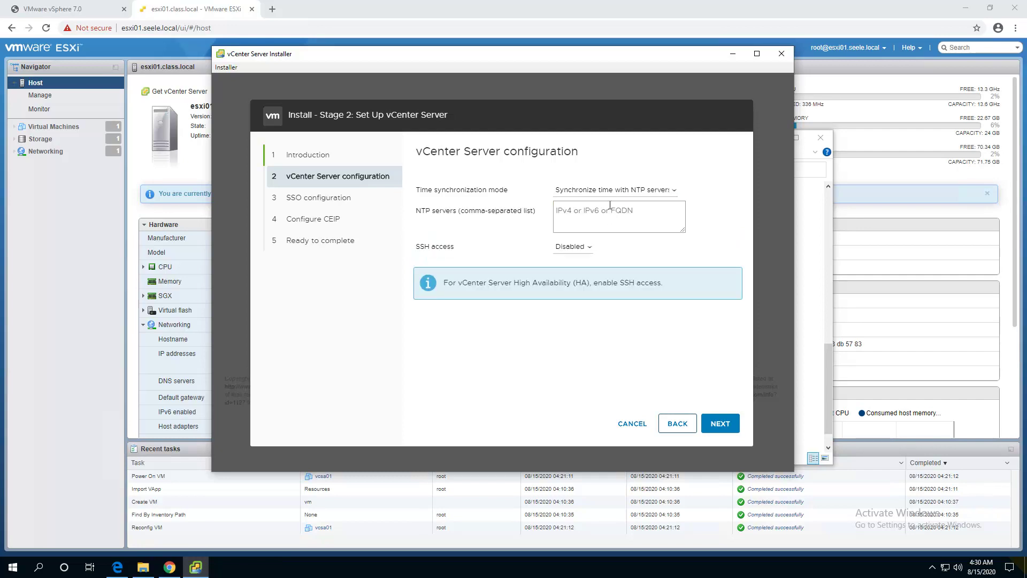
text(10.0.0.11)
click(725, 431)
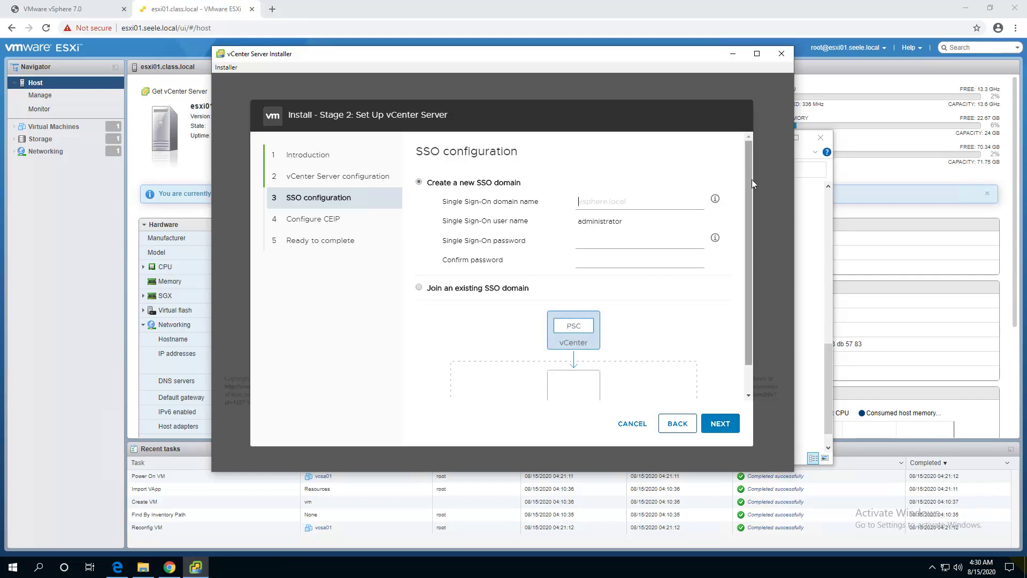
Create SSO domain vsphere.local with the administrator password entered and confirmed, then continue.
drag(750, 180, 738, 134)
click(583, 202)
text(vsphere.local)
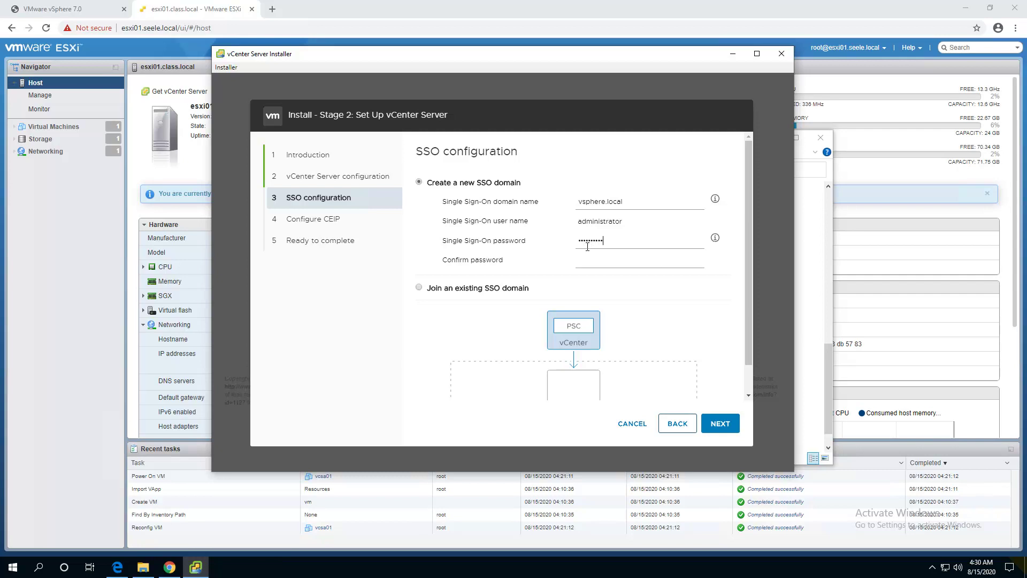
text(***)
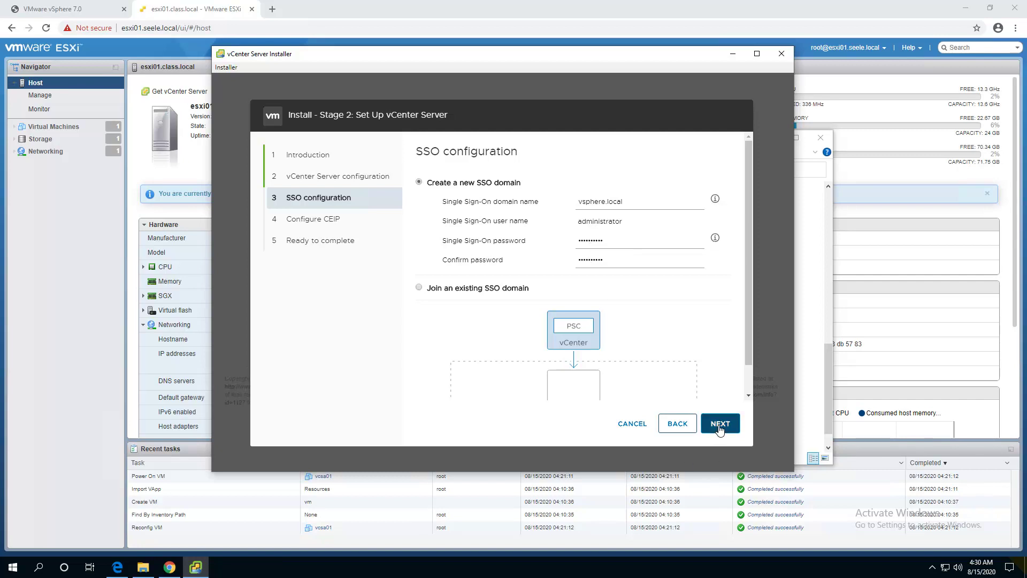
click(718, 423)
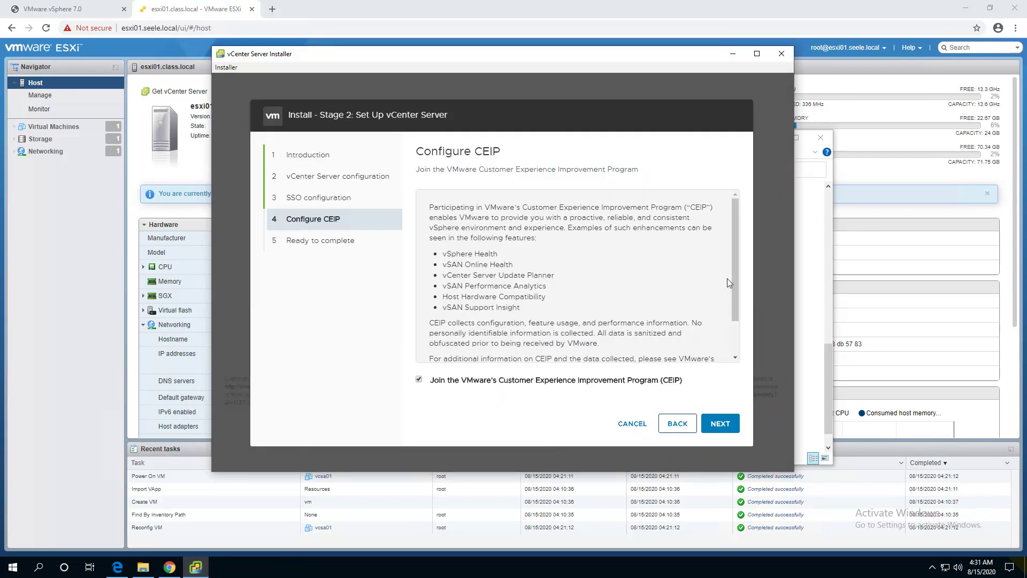
Opt out of CEIP, review the Ready to complete summary and finish the wizard.
click(418, 379)
click(724, 425)
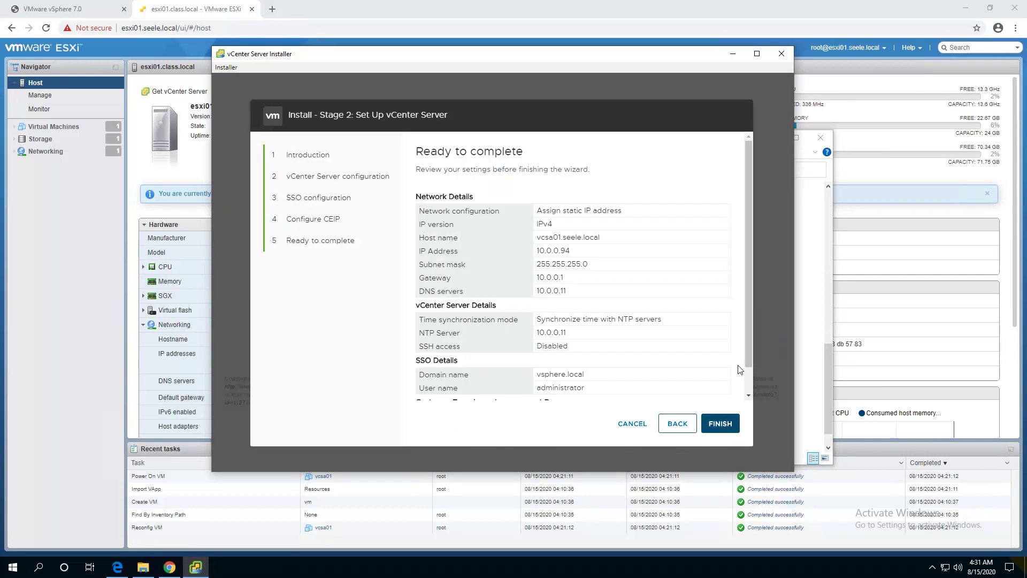
scroll(748, 204, down, 2)
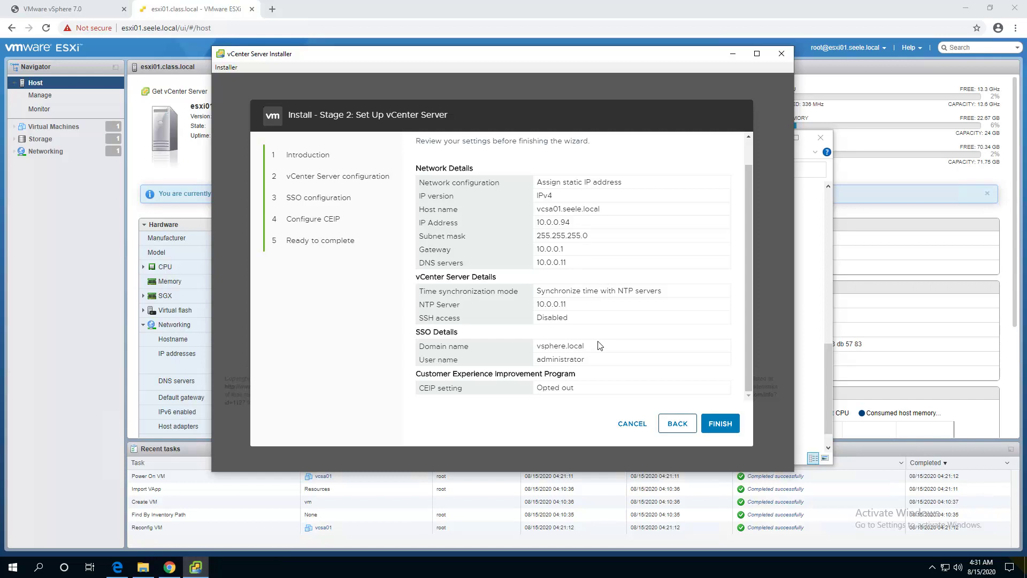
click(717, 424)
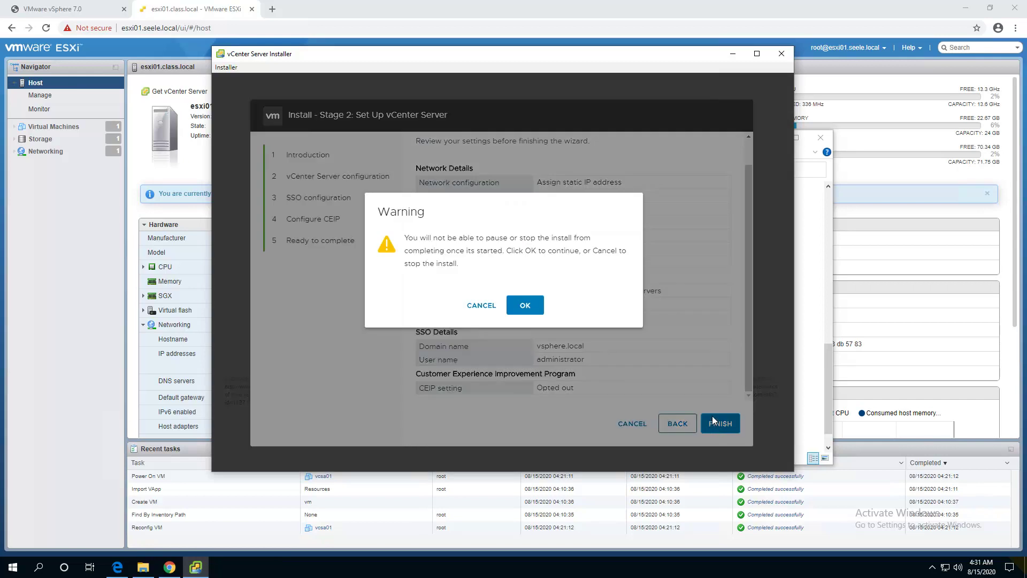
Confirm the install warning, then open the vCenter Getting Started page in Google Chrome.
click(525, 305)
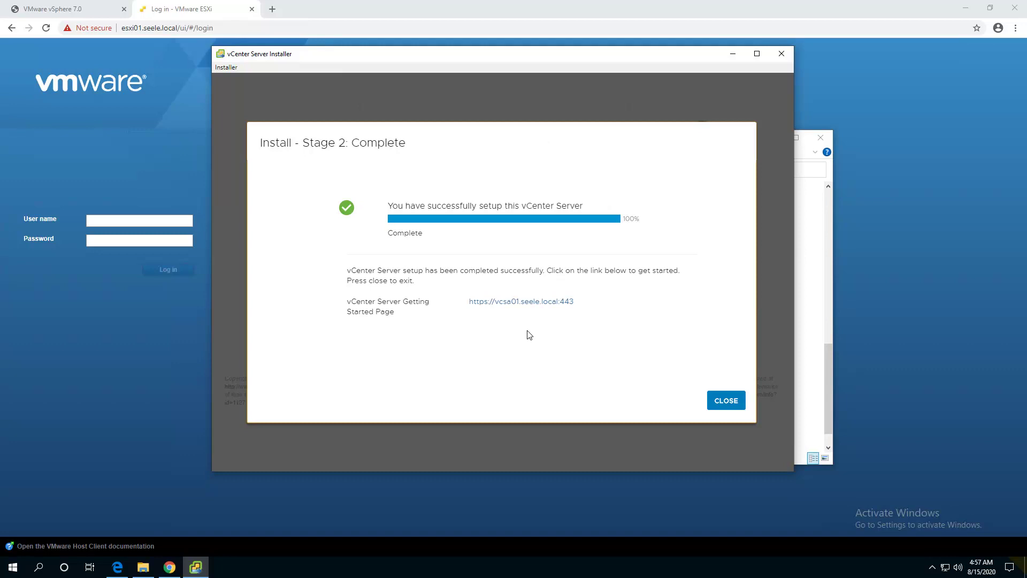
click(740, 400)
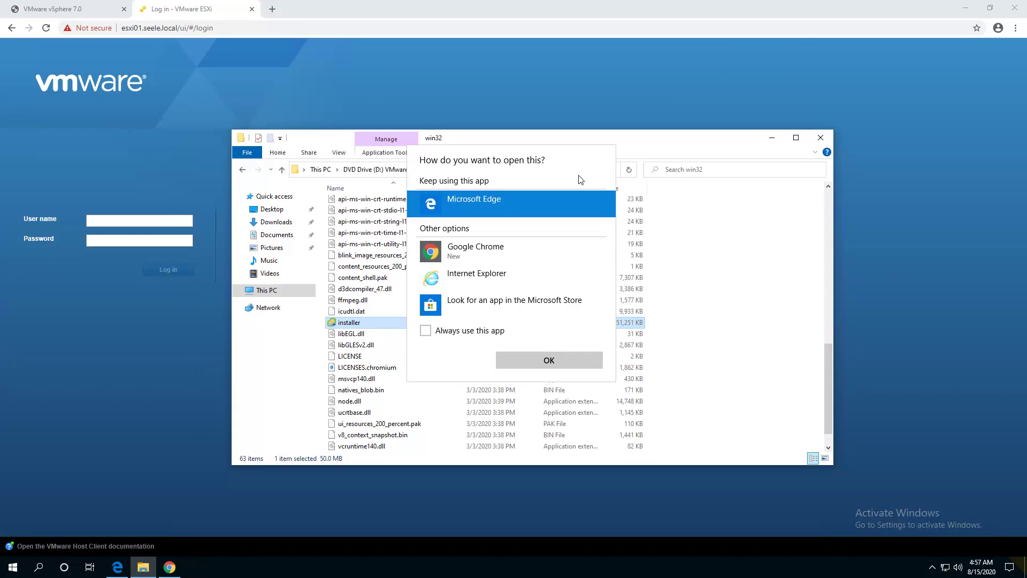
click(488, 250)
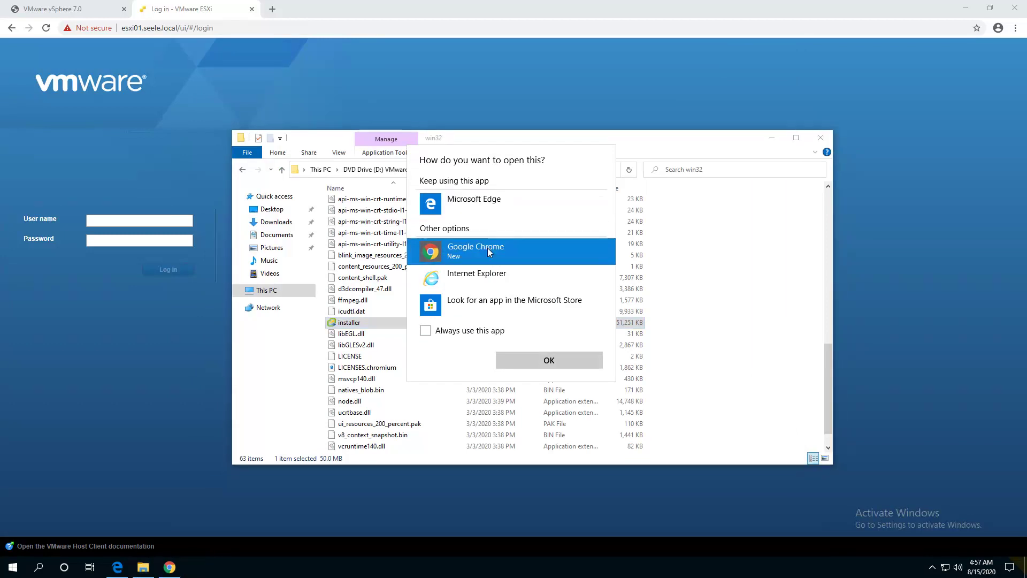
click(565, 364)
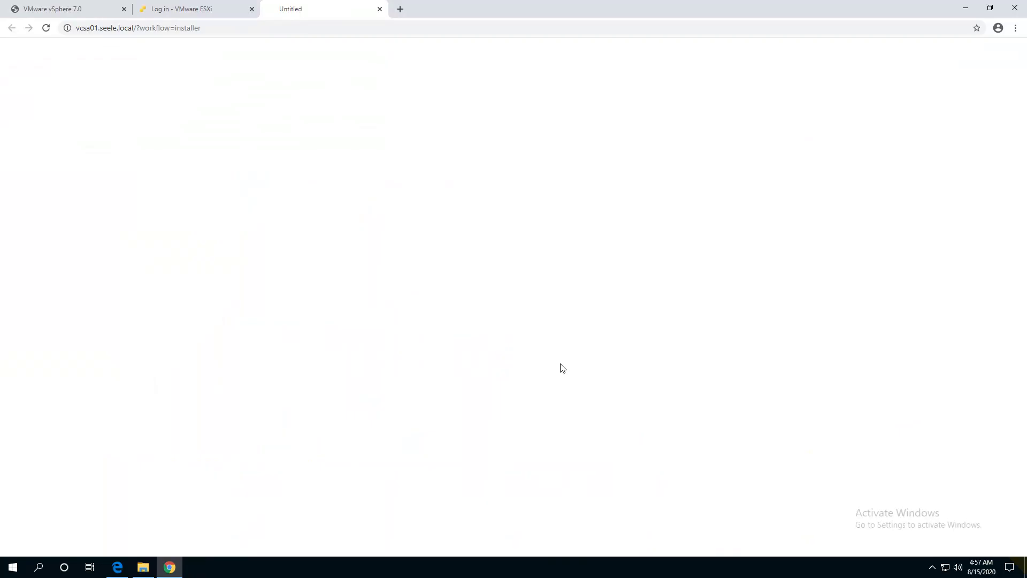
Proceed past the vcsa01.seele.local certificate warning and launch the HTML5 vSphere Client.
click(382, 320)
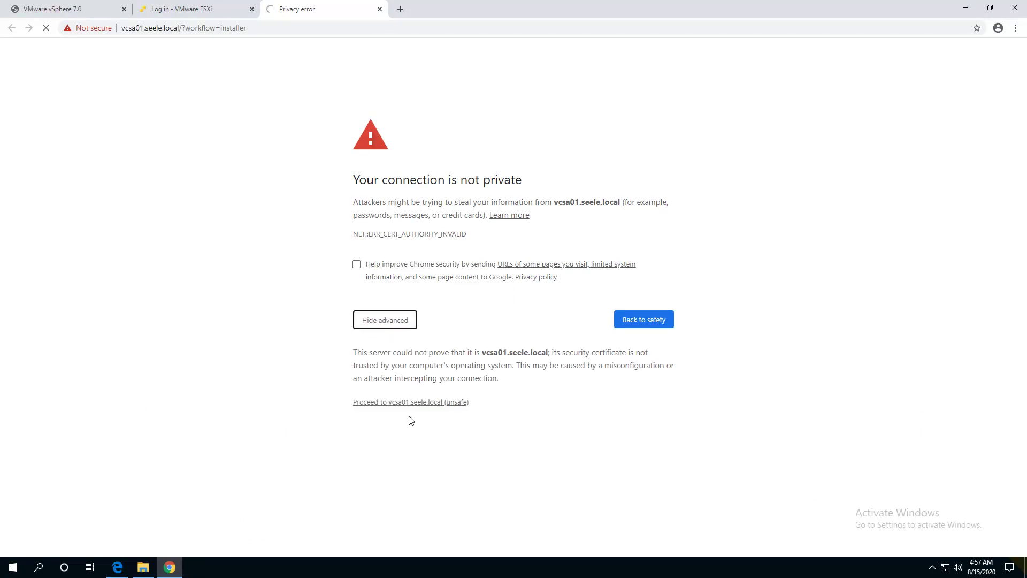
click(409, 407)
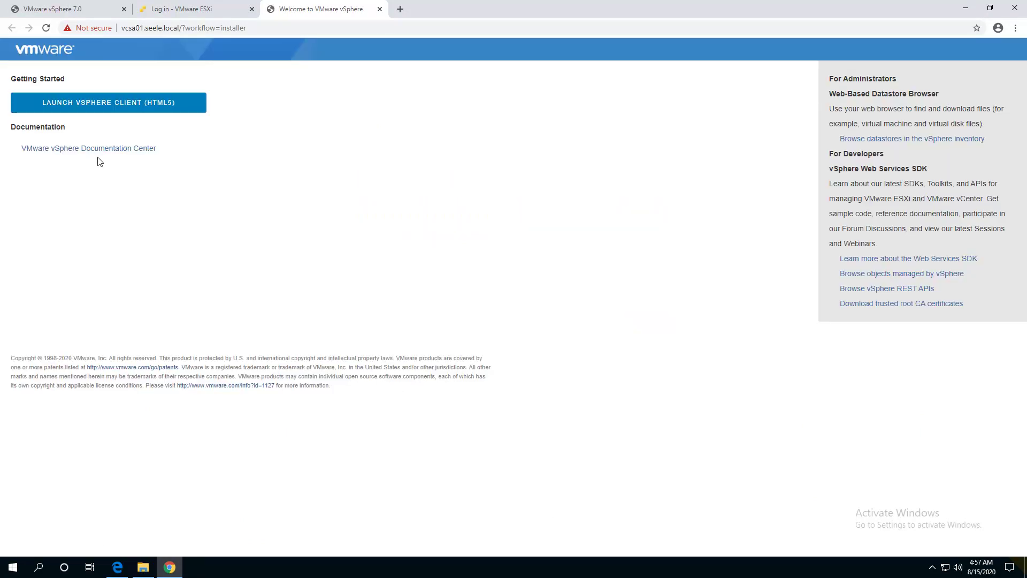
click(127, 108)
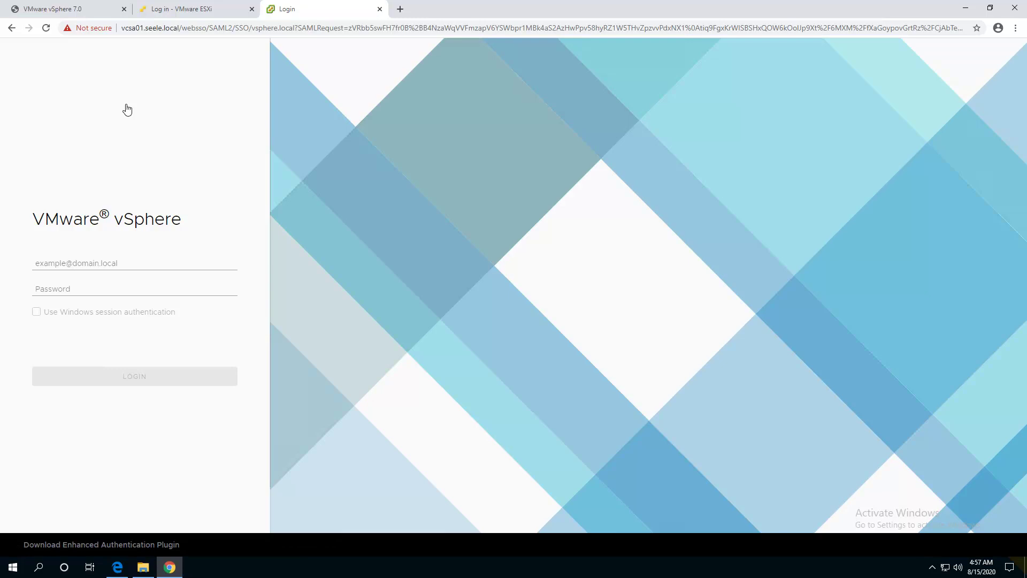
click(110, 262)
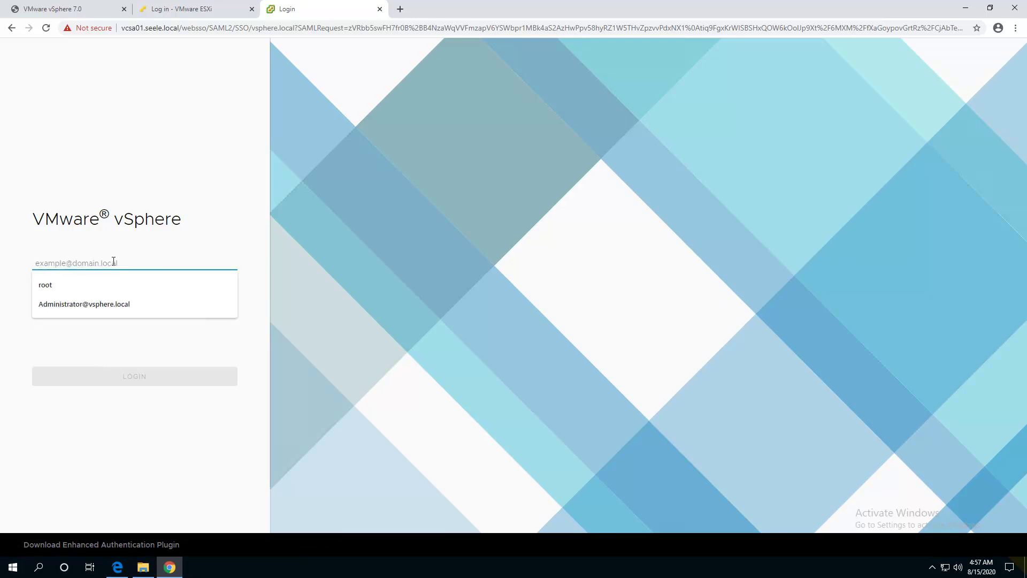
text(administrator@)
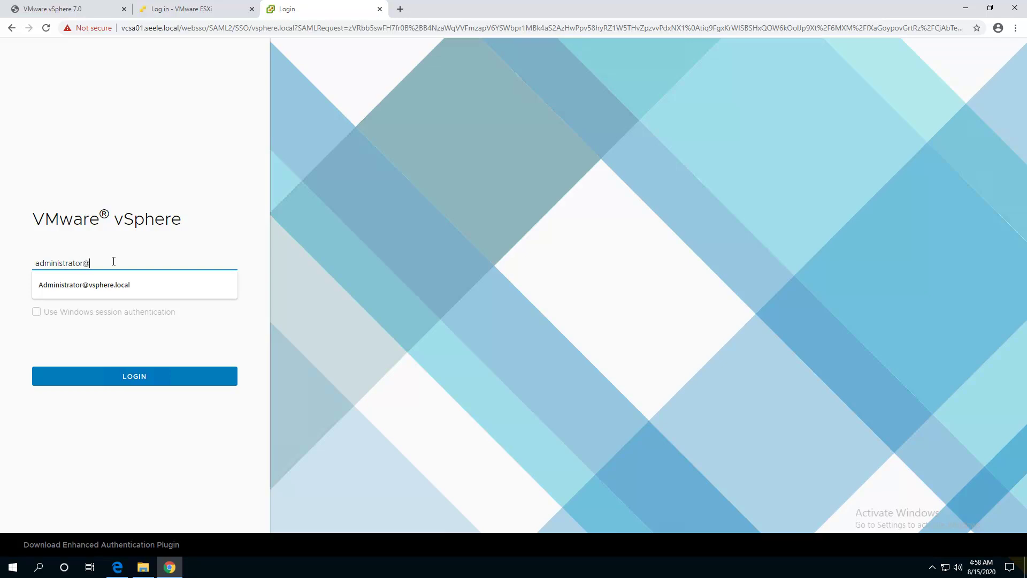
text(vsphere.local)
key(Tab)
text(***)
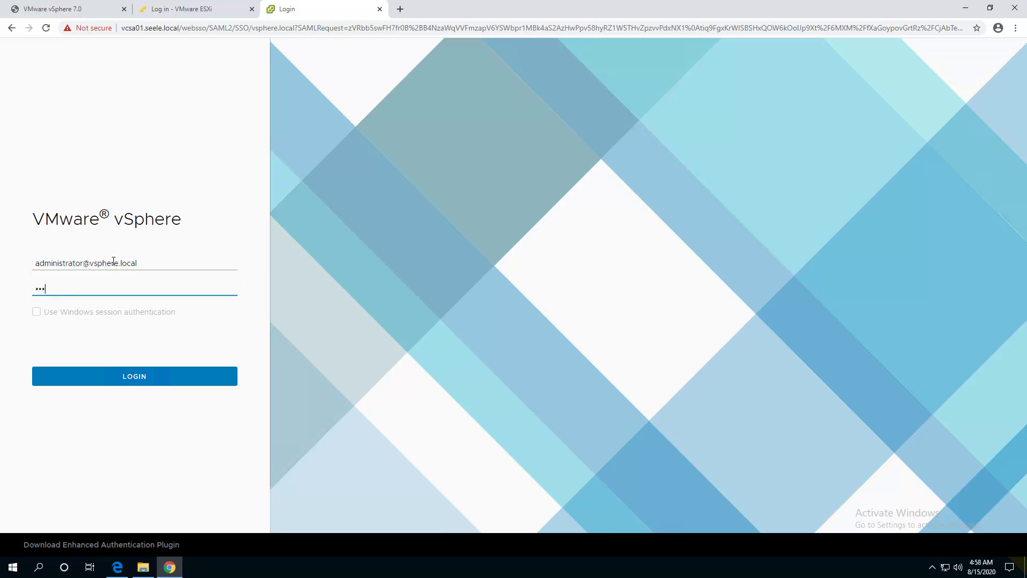
key(Return)
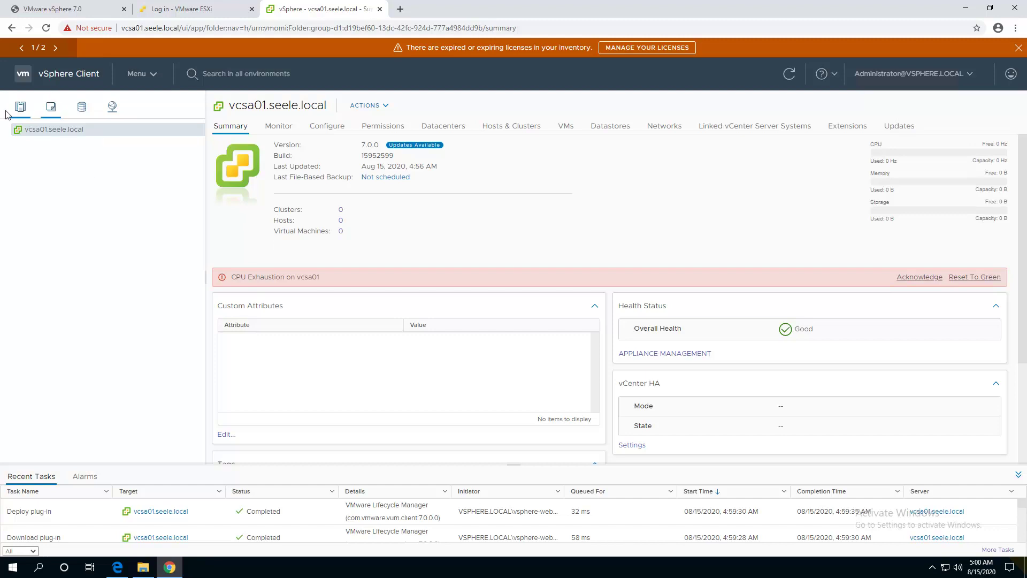
Create a datacenter named SEELE under vcsa01.seele.local in Hosts and Clusters.
click(51, 107)
click(113, 107)
click(21, 110)
right_click(46, 129)
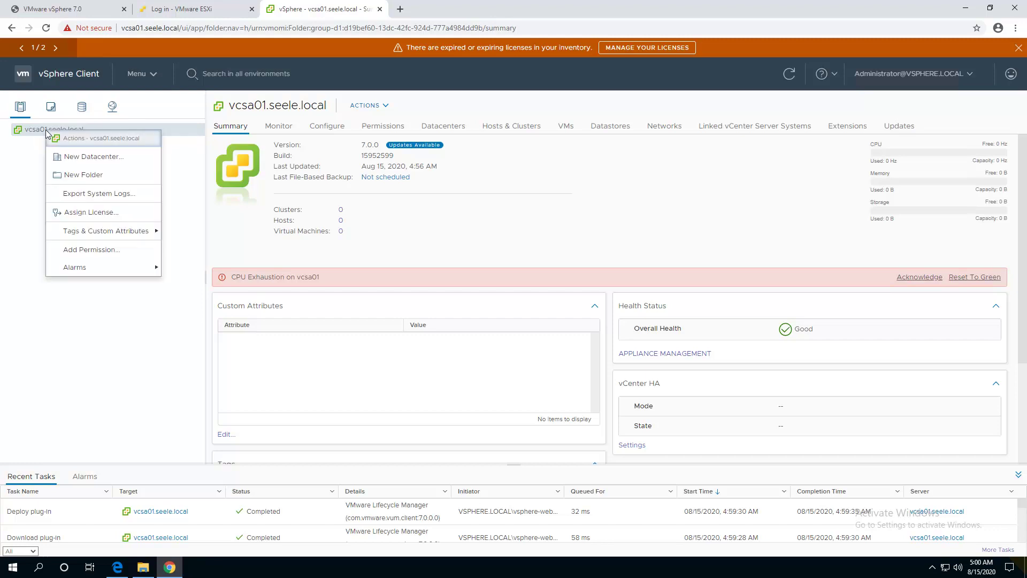
click(93, 157)
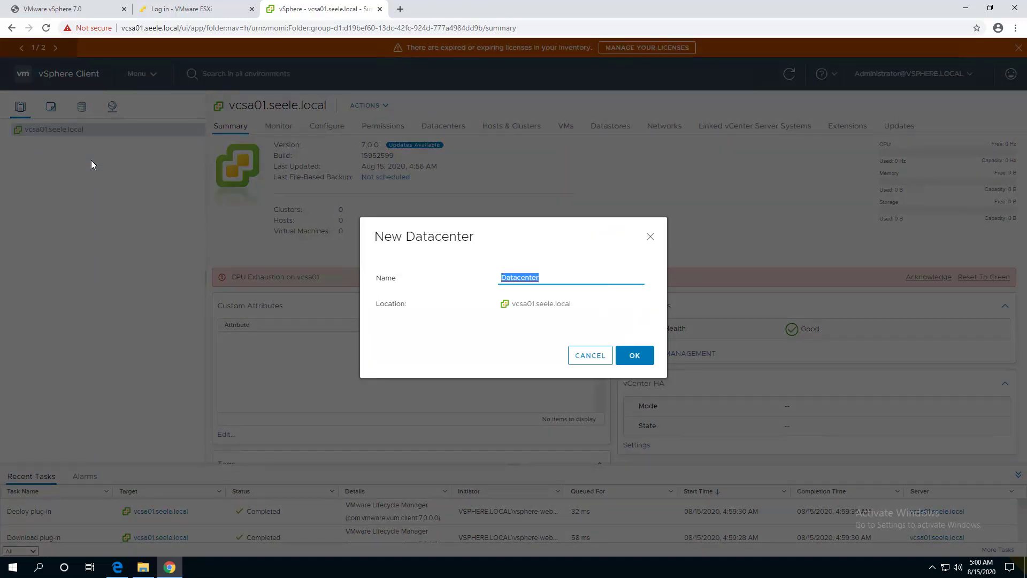
text(SEELE)
click(634, 355)
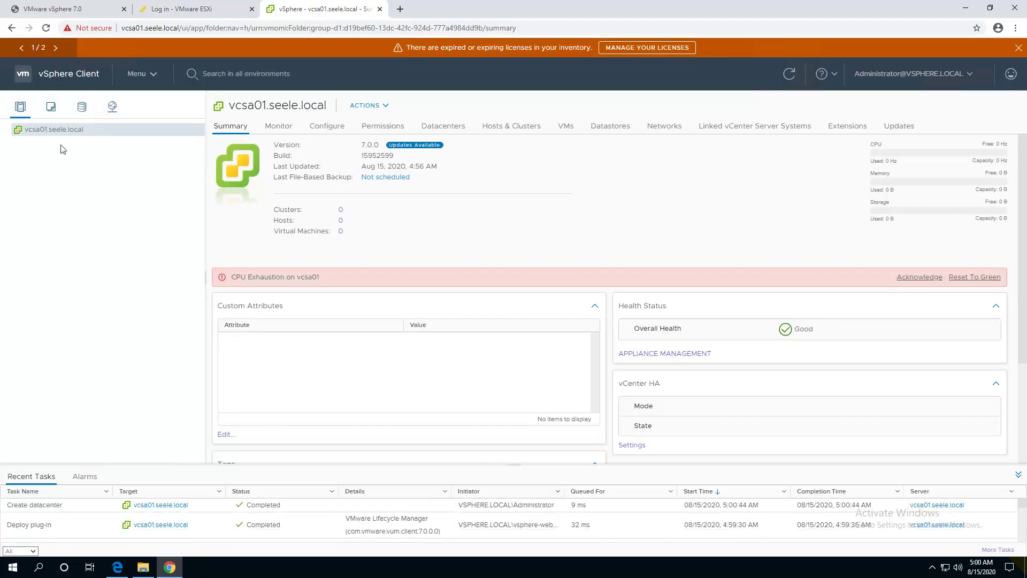
Create host and cluster folder INF inside SEELE and view its summary.
right_click(56, 144)
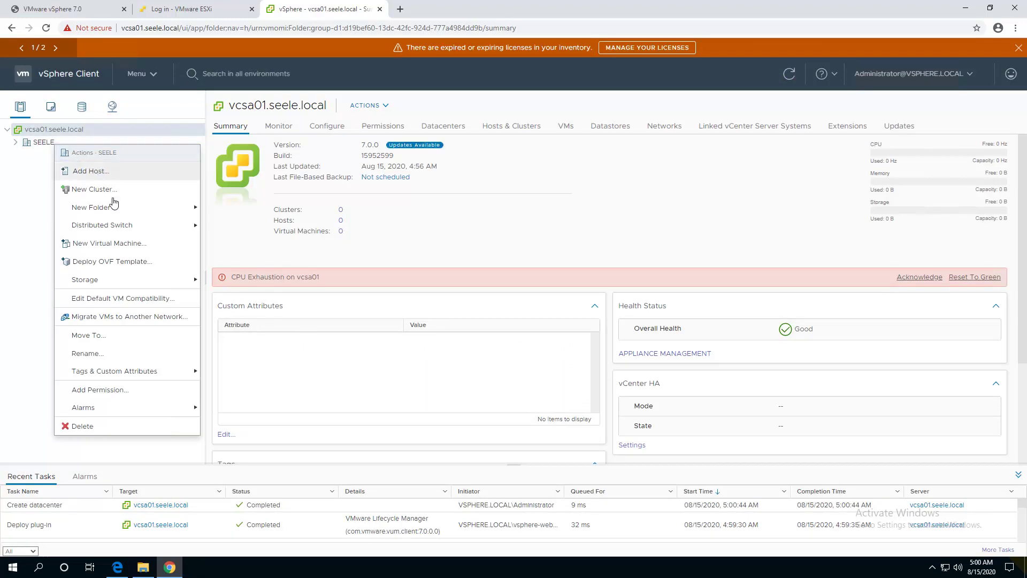
mouse_move(117, 207)
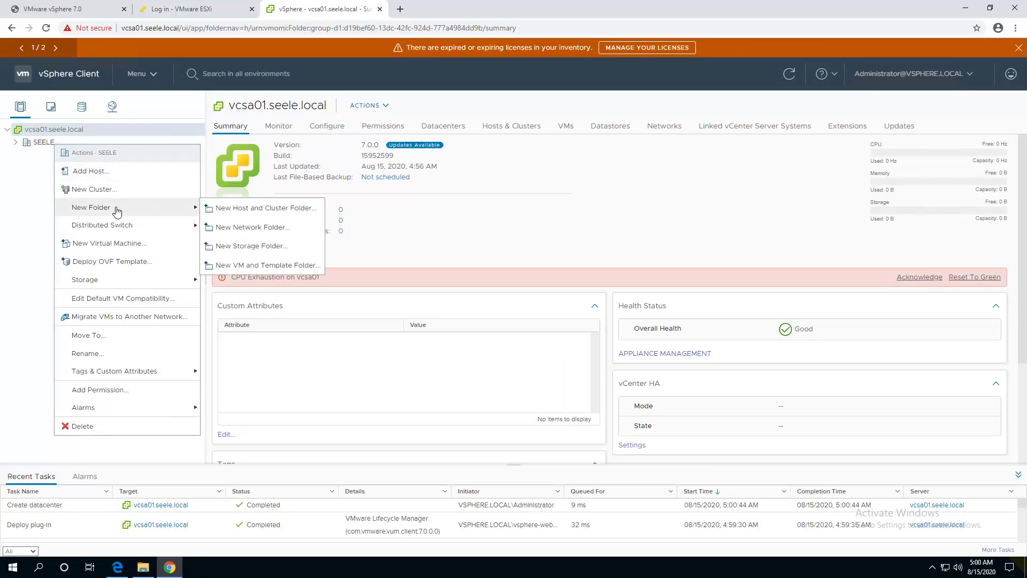
click(286, 213)
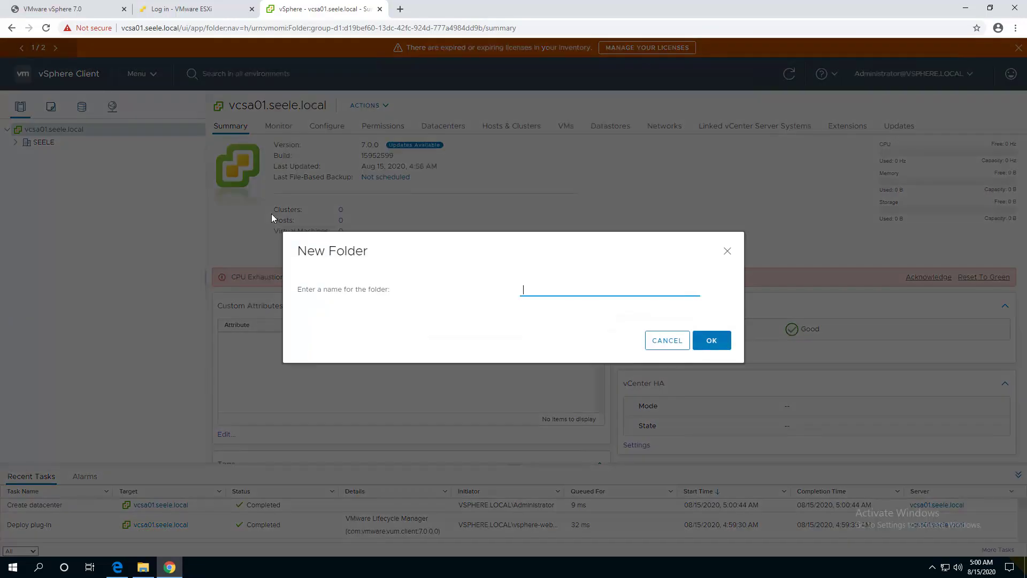
text(INF)
click(712, 342)
click(16, 143)
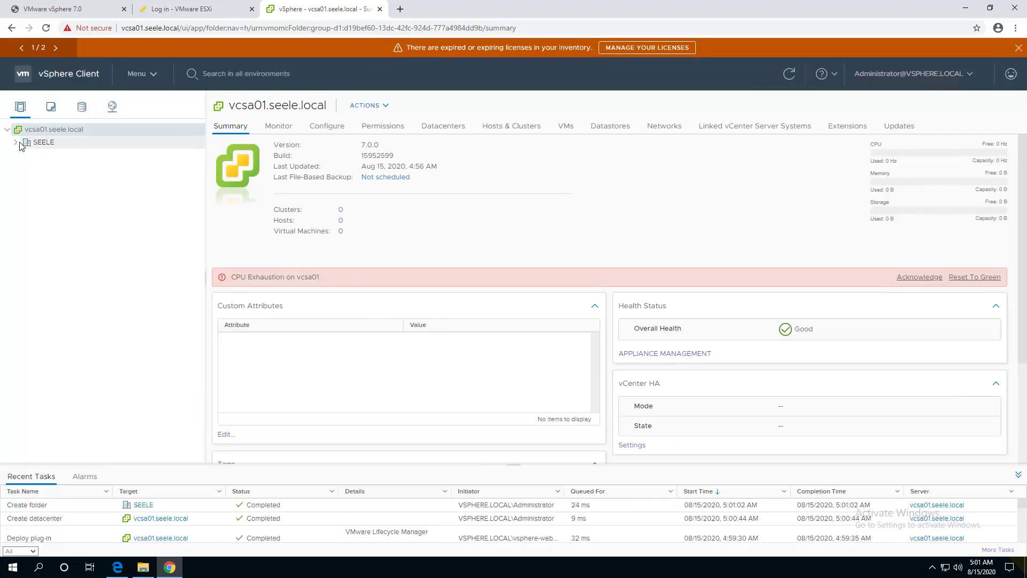
click(47, 156)
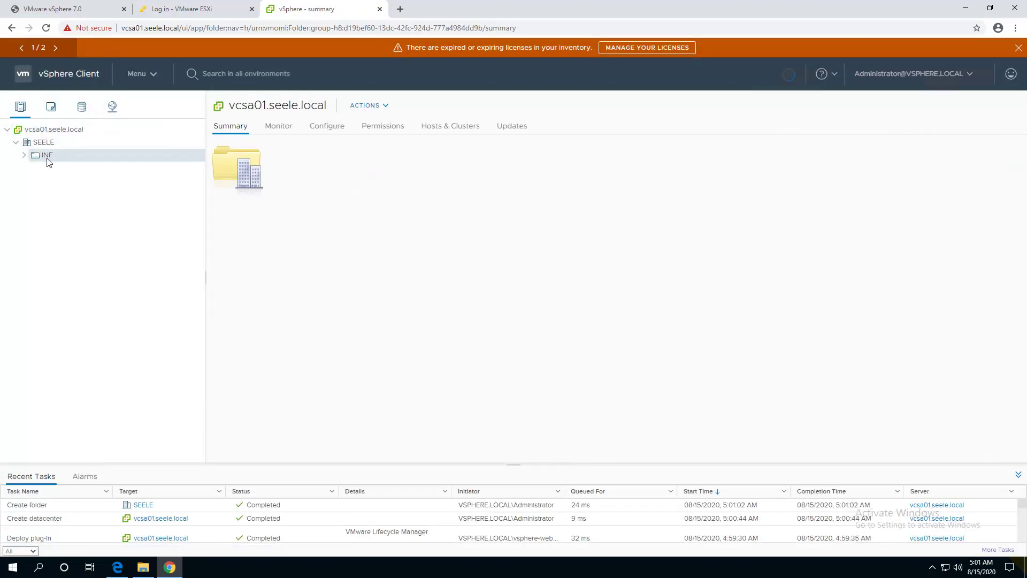
Start adding a host to INF, entering the suggested host name and root credentials.
right_click(47, 156)
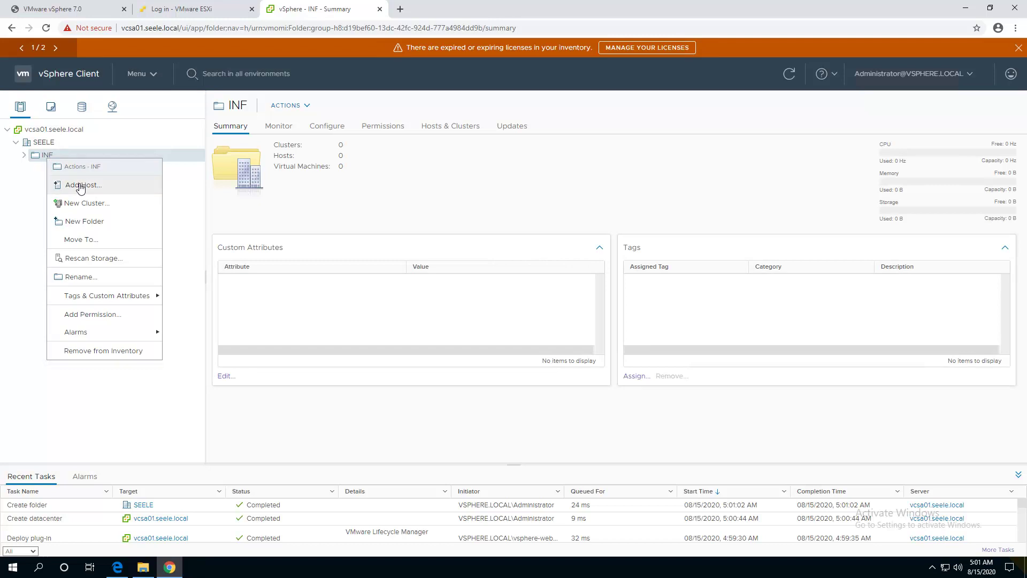
click(83, 185)
text(esx0)
key(Down)
key(Return)
key(Tab)
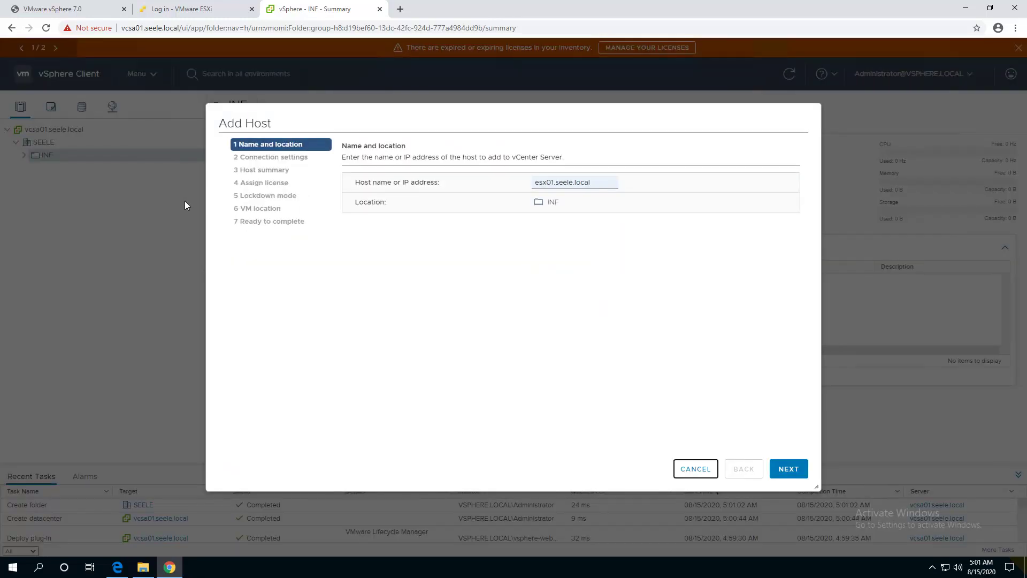
click(789, 469)
text(root)
key(Tab)
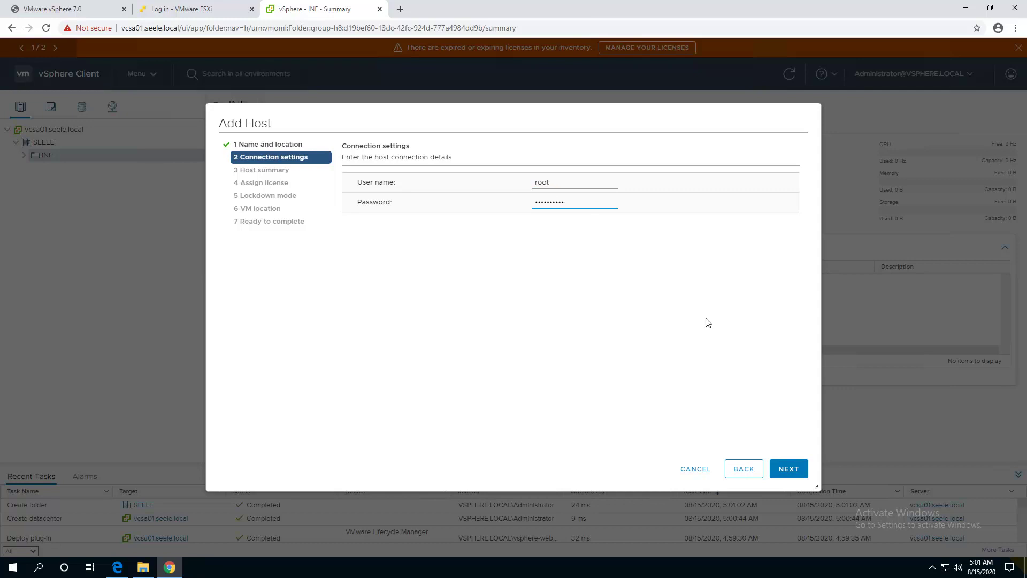
click(787, 476)
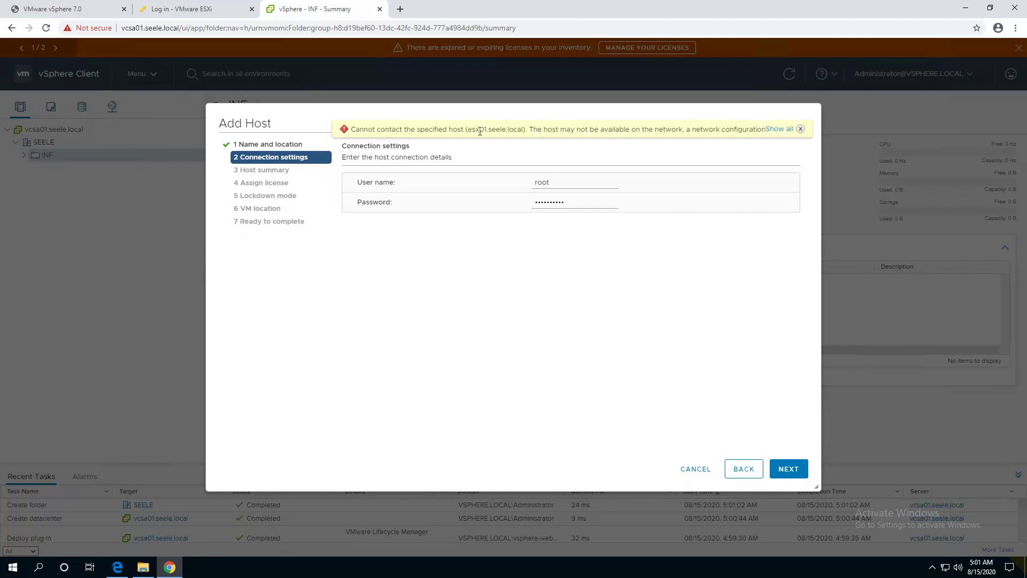
Go back and correct the host name to esxi01.seele.local.
click(751, 468)
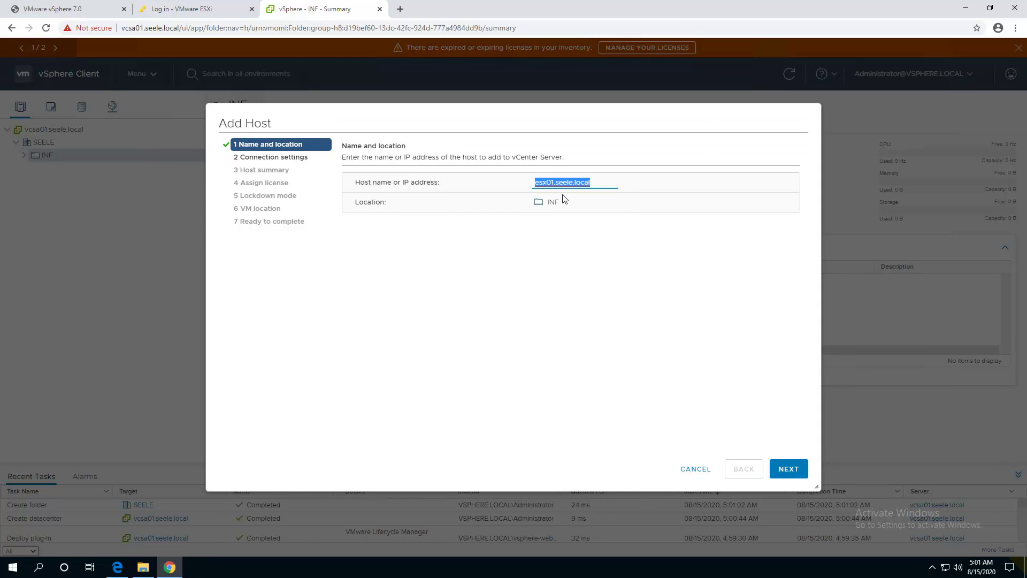
text(esxi01.seele.local)
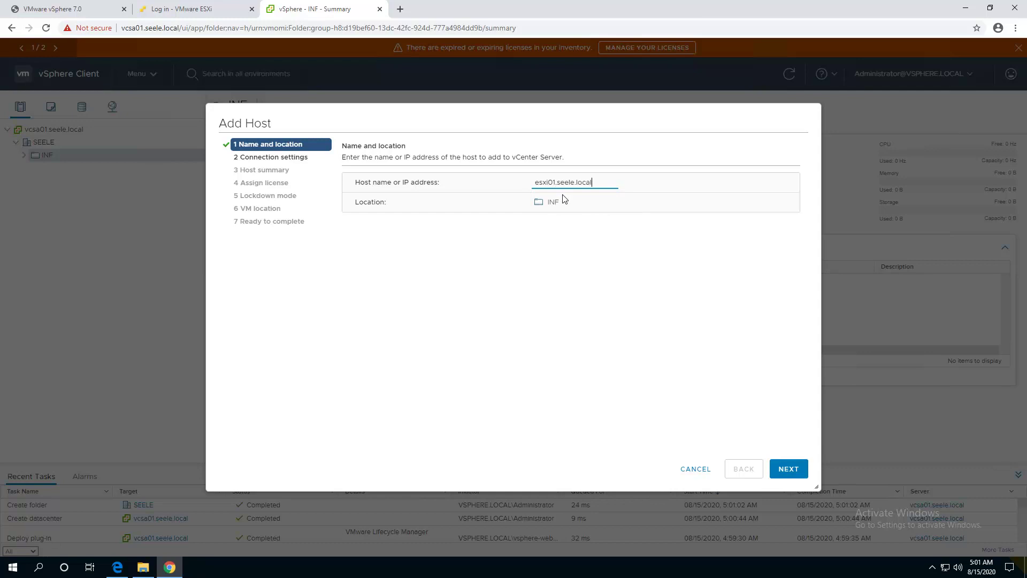
click(790, 469)
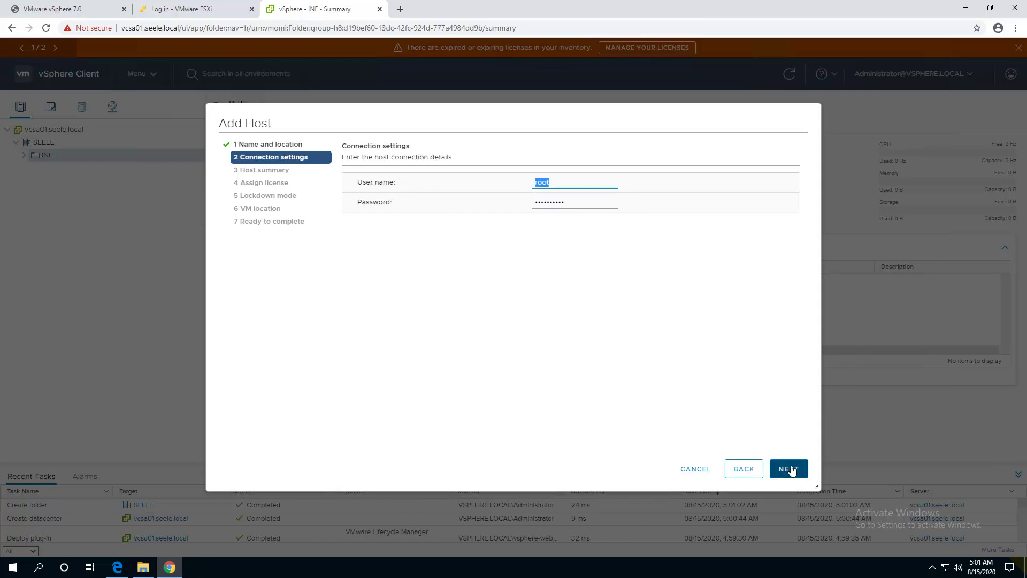
Trust the host certificate and finish with Evaluation License, lockdown disabled, VM location SEELE.
click(803, 475)
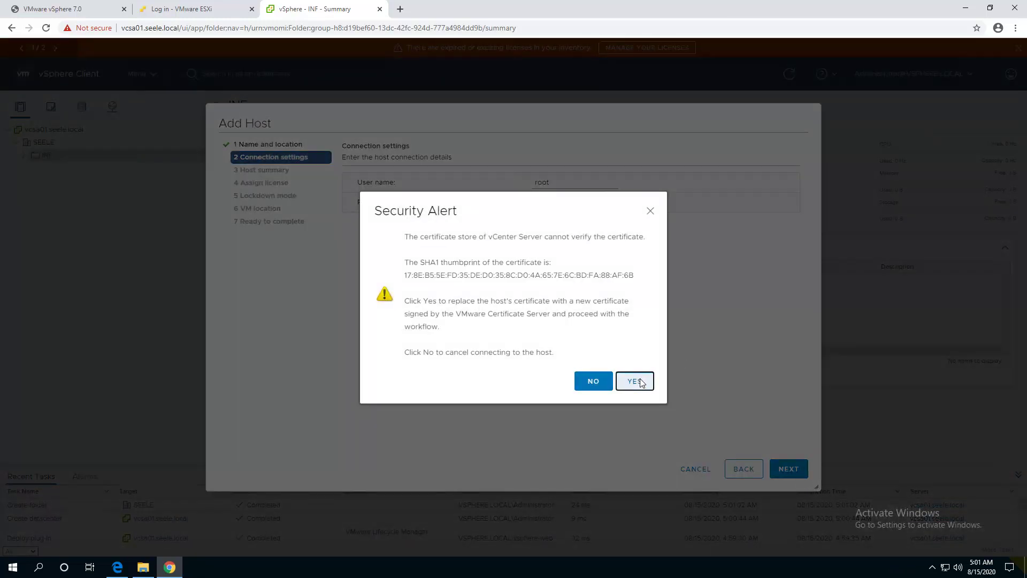
click(637, 380)
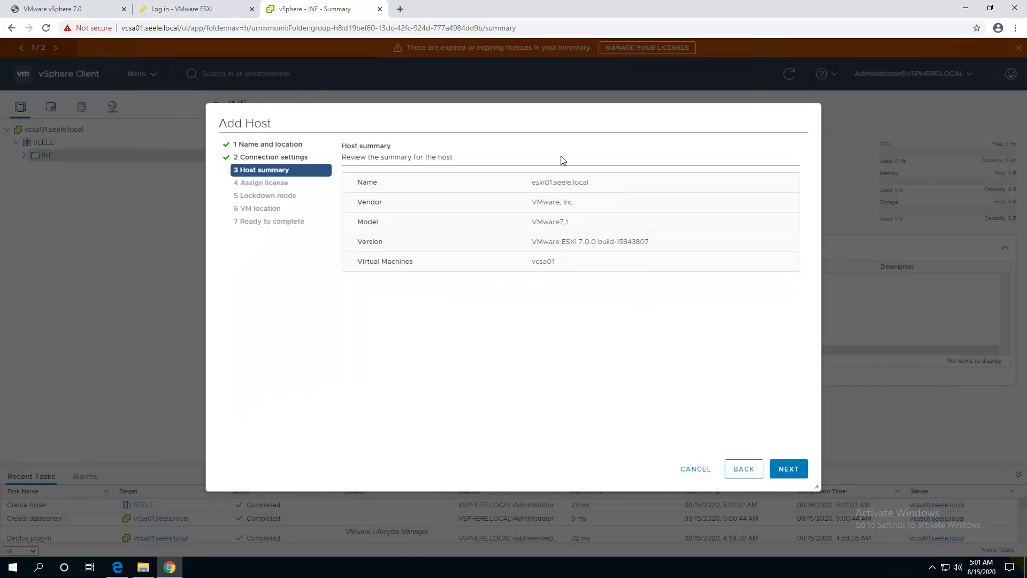
click(795, 475)
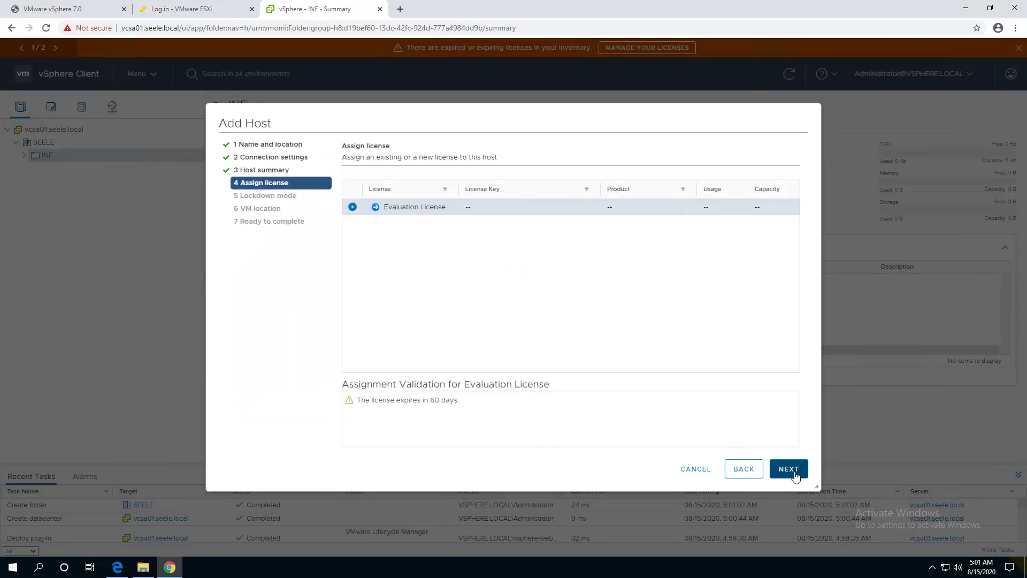
click(797, 471)
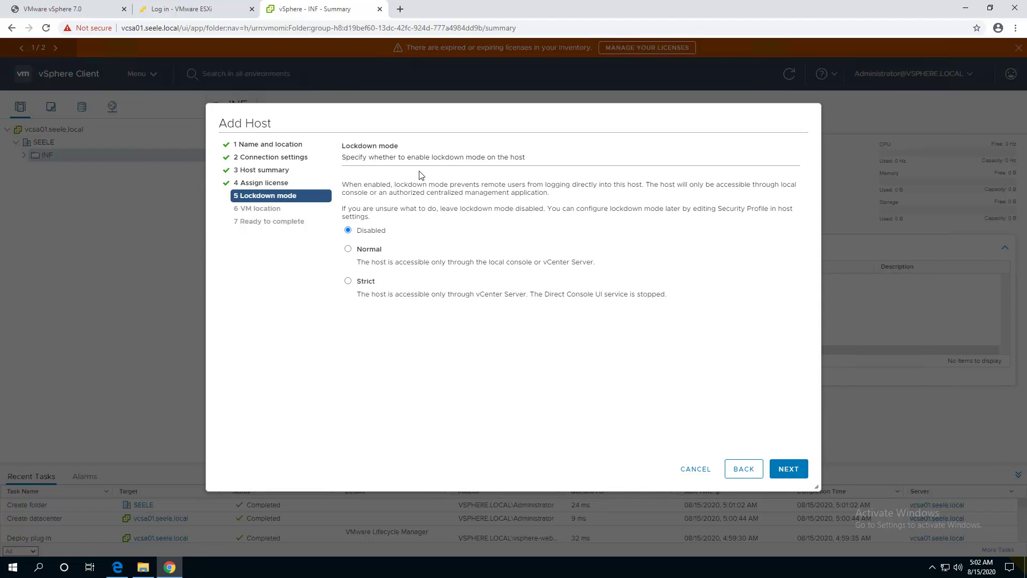
click(796, 471)
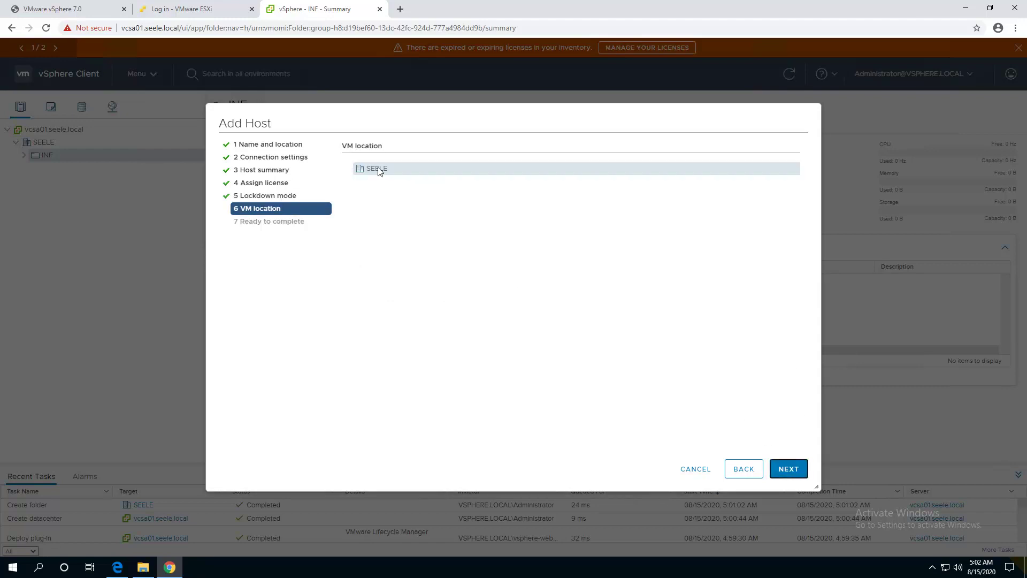
click(786, 469)
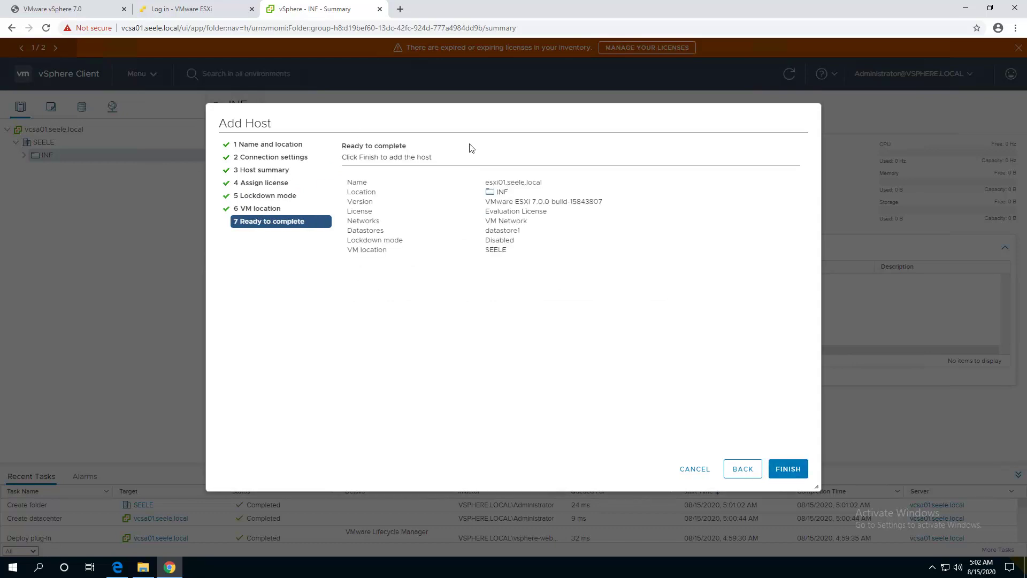
click(783, 476)
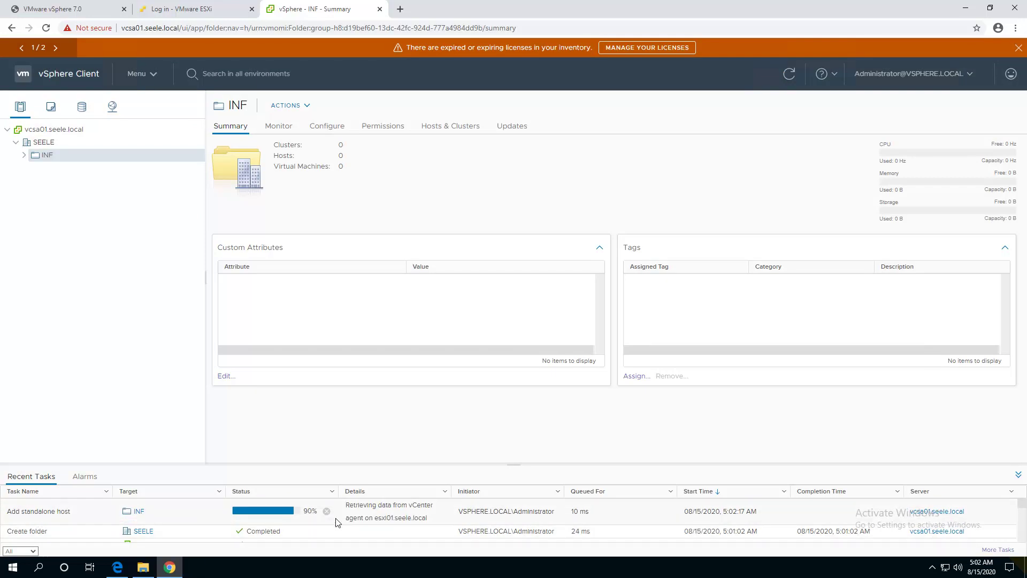
Expand INF and esxi01 to check the host and its vcsa01 VM summaries.
click(25, 156)
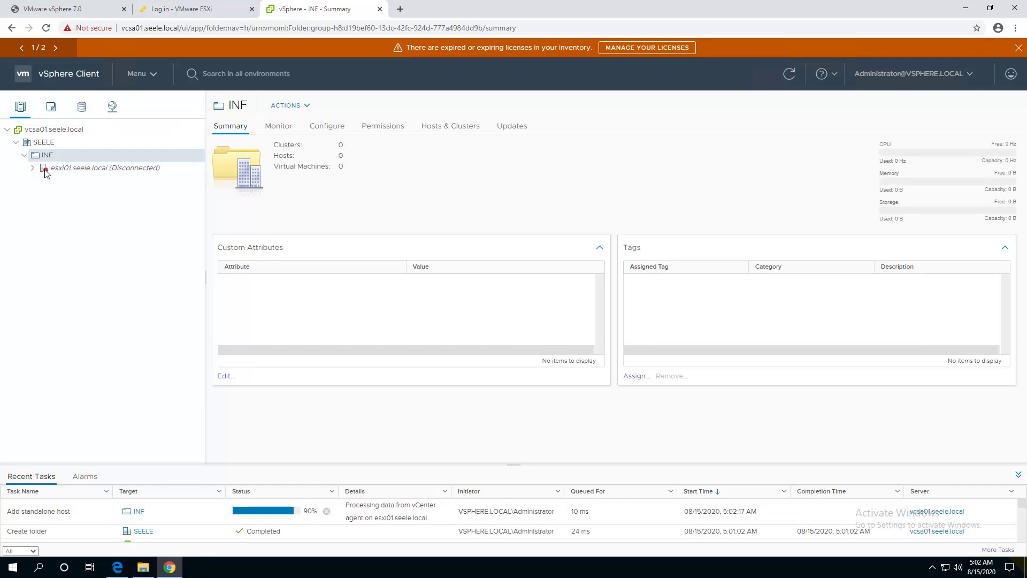
click(32, 169)
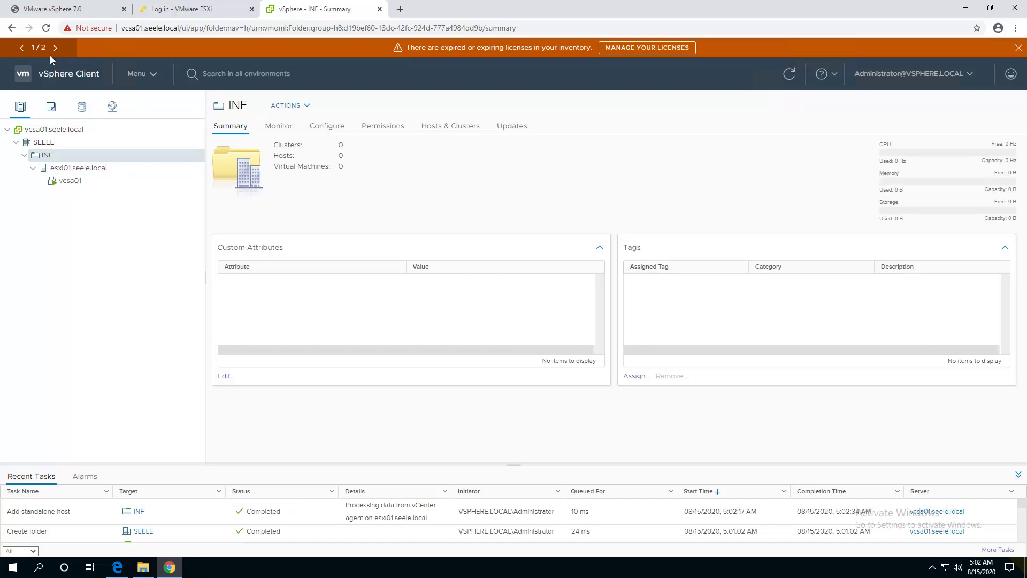
click(69, 180)
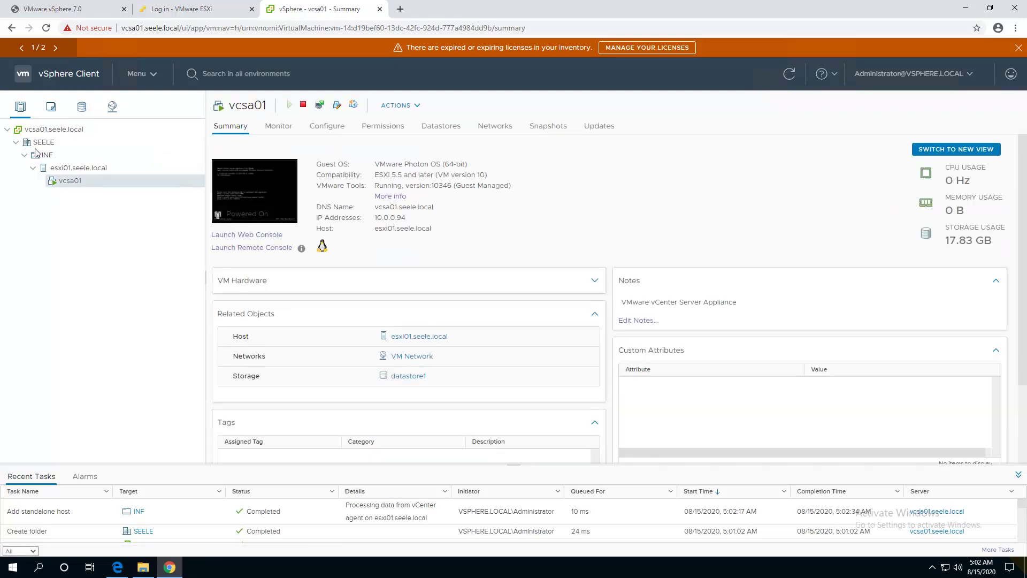
click(67, 169)
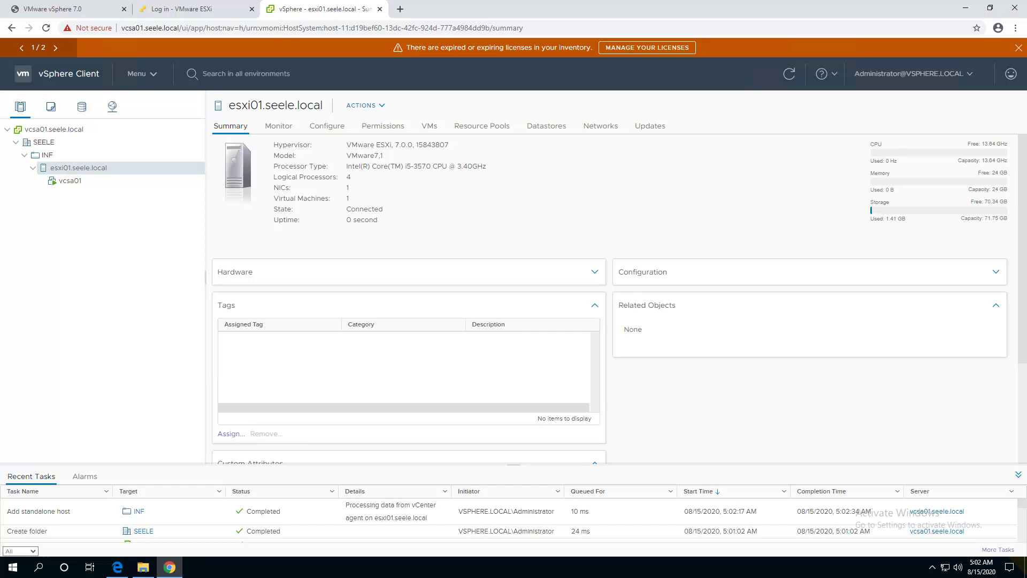
Check the available vCenter Server updates, then return to the presentation tab.
click(55, 48)
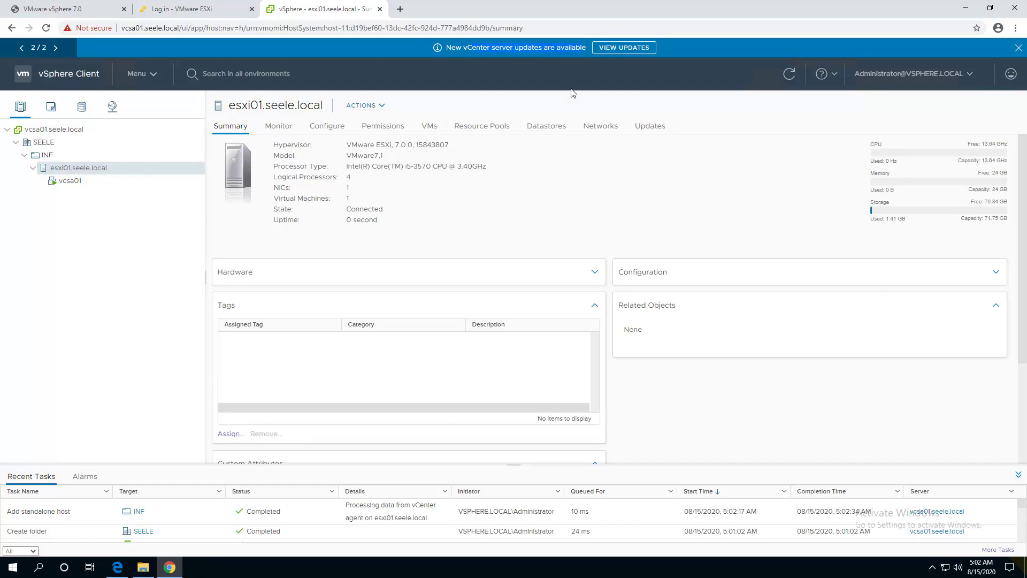
click(622, 48)
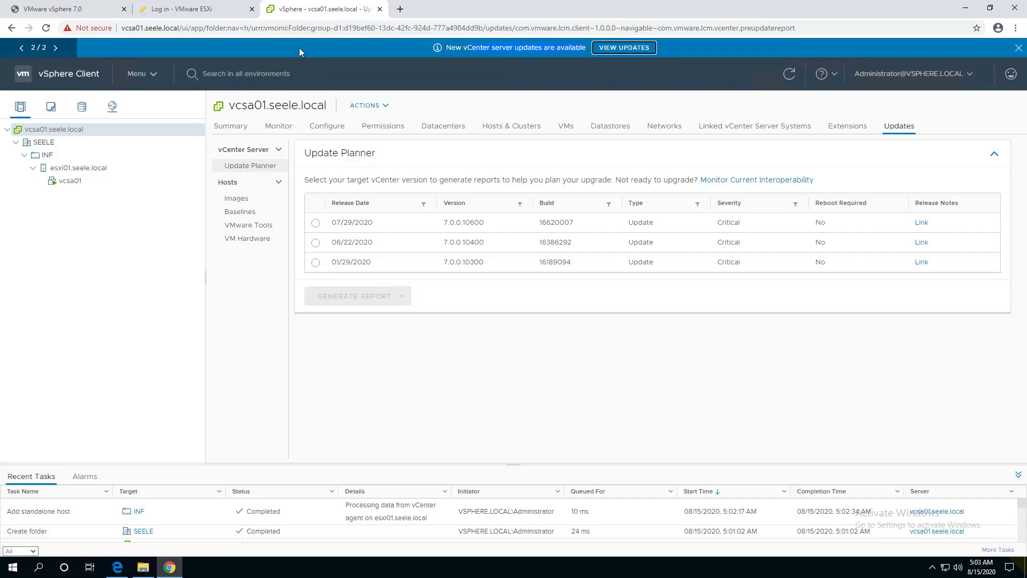
click(67, 7)
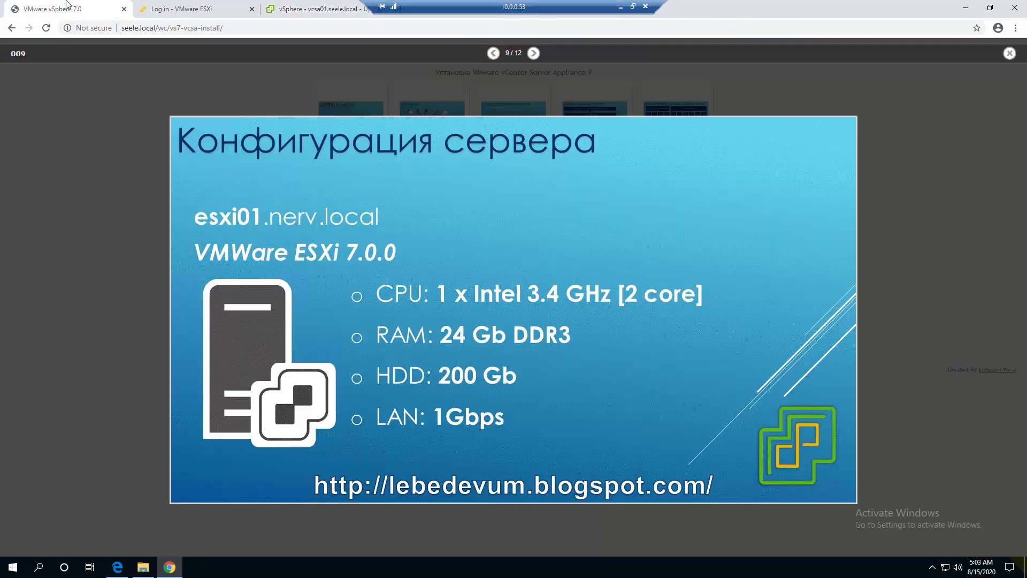
Move through the summary and additional materials slides to the closing contact slide, 12/12.
click(534, 53)
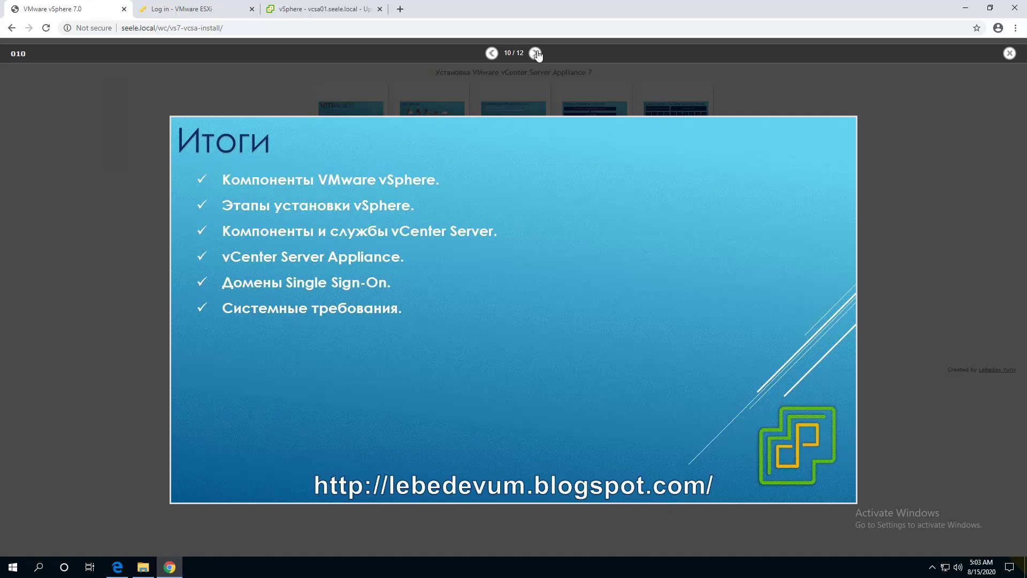
click(535, 53)
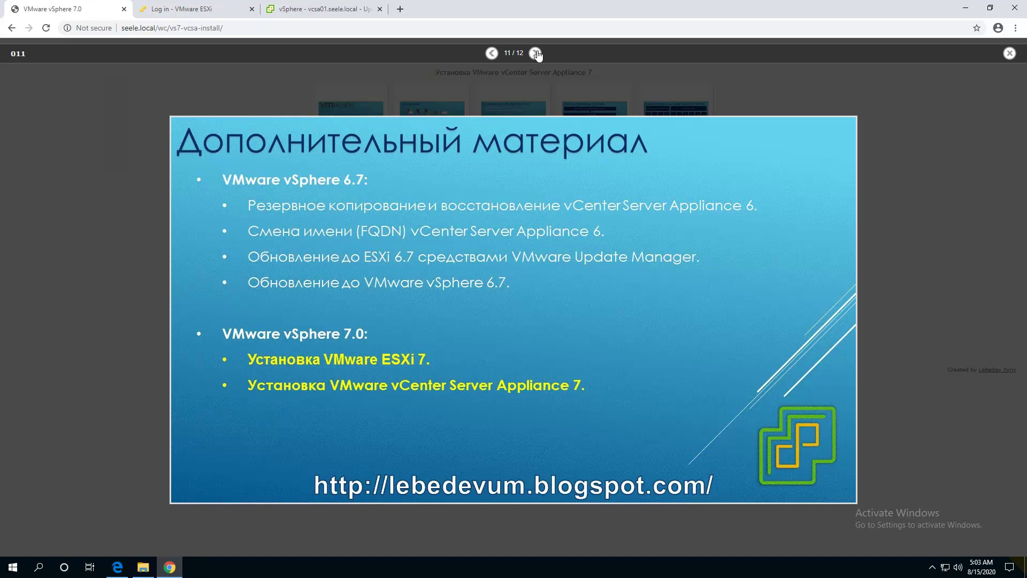
click(536, 53)
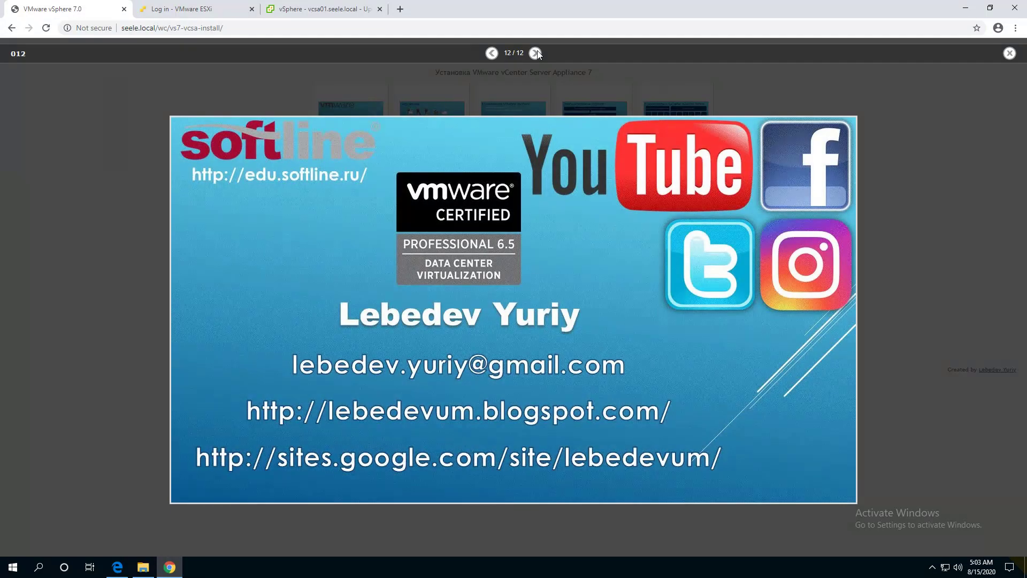